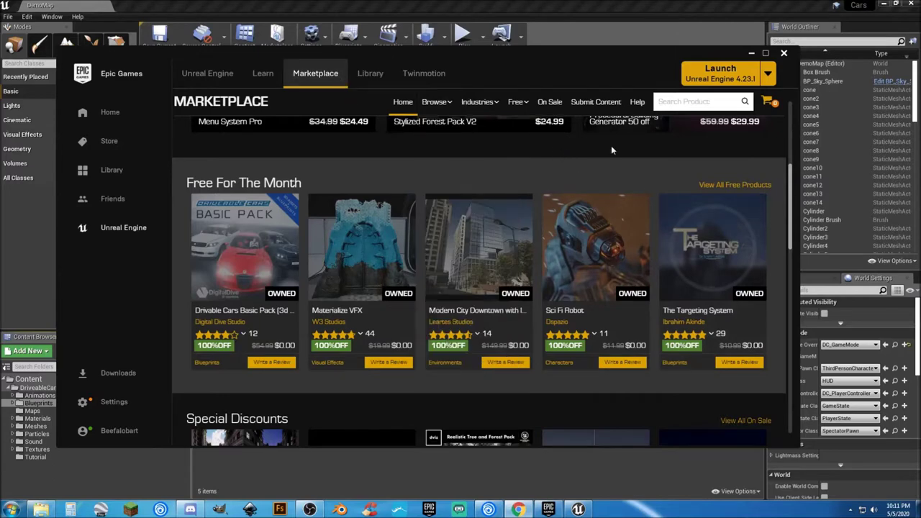
Look through the Marketplace home page and open the Free For The Month product listing
scroll(575, 158, "up", 3)
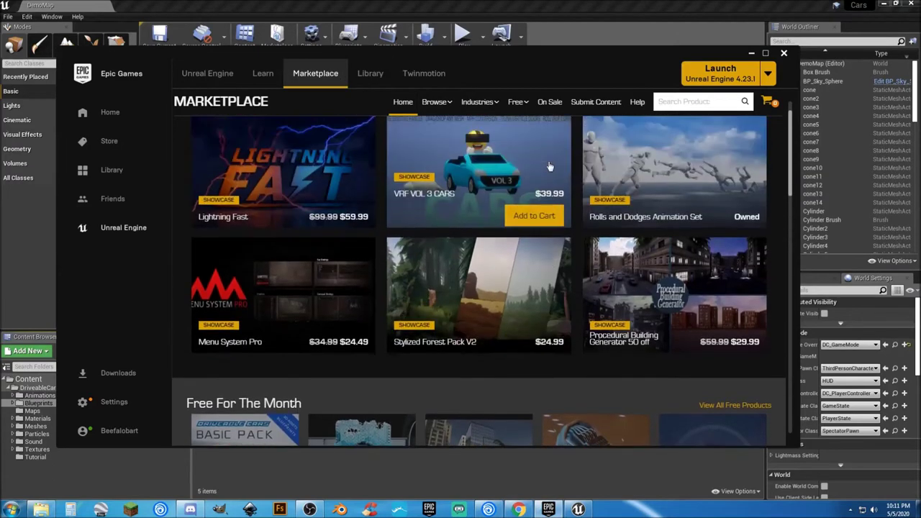
scroll(549, 167, "up", 1)
scroll(550, 169, "down", 3)
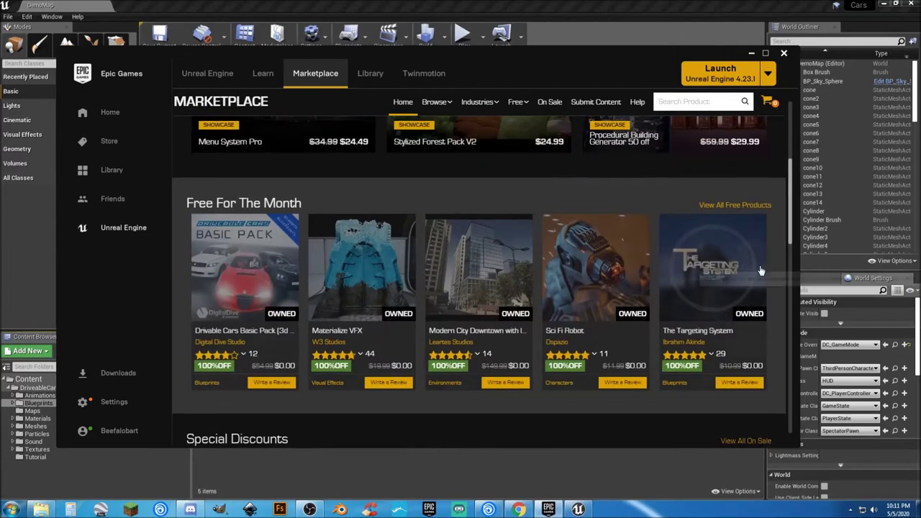
mouse_move(510, 104)
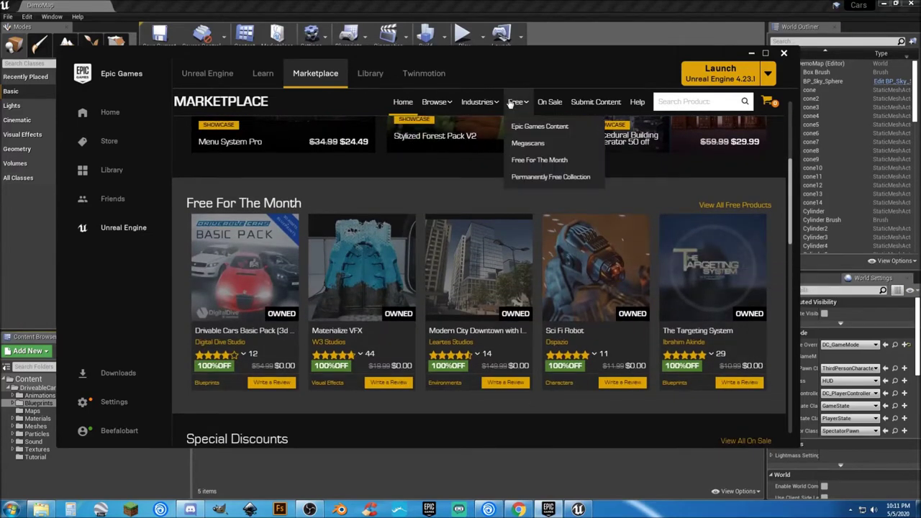
left_click(535, 161)
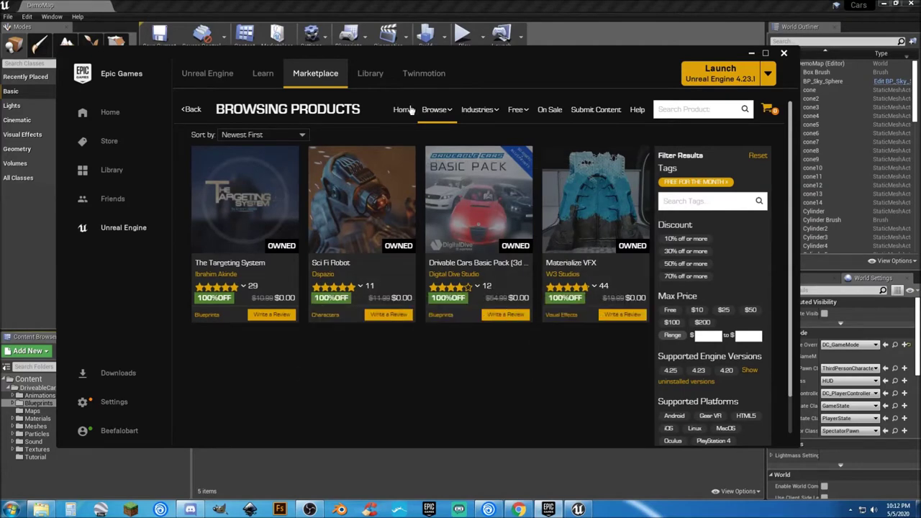
Go back to the Marketplace home page and view its Free For The Month section
left_click(192, 109)
left_click(205, 119)
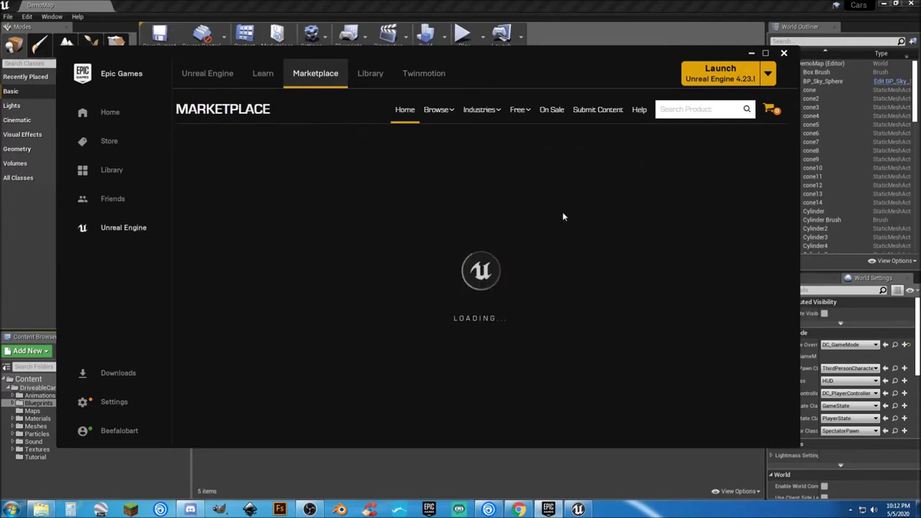
scroll(570, 221, "down", 3)
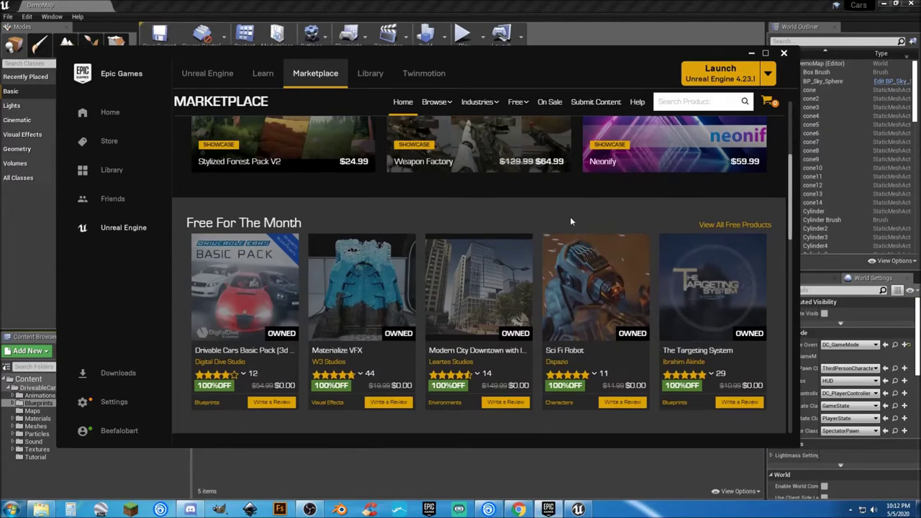
Switch from the launcher to the Unreal Editor and open the Maps folder of DriveableCar_basic
left_click(752, 53)
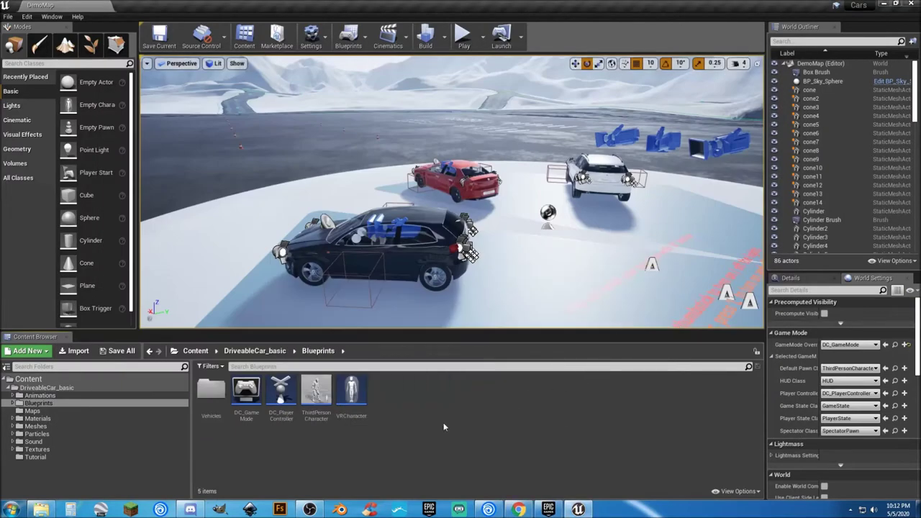
left_click(46, 409)
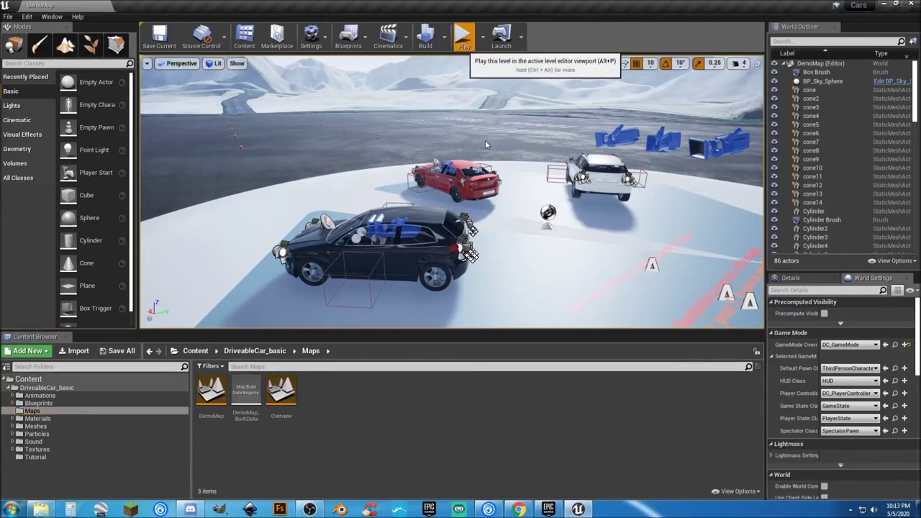
Play DemoMap in the editor viewport, walk the character toward the floor instructions, and end the play session
left_click(463, 35)
left_click(530, 164)
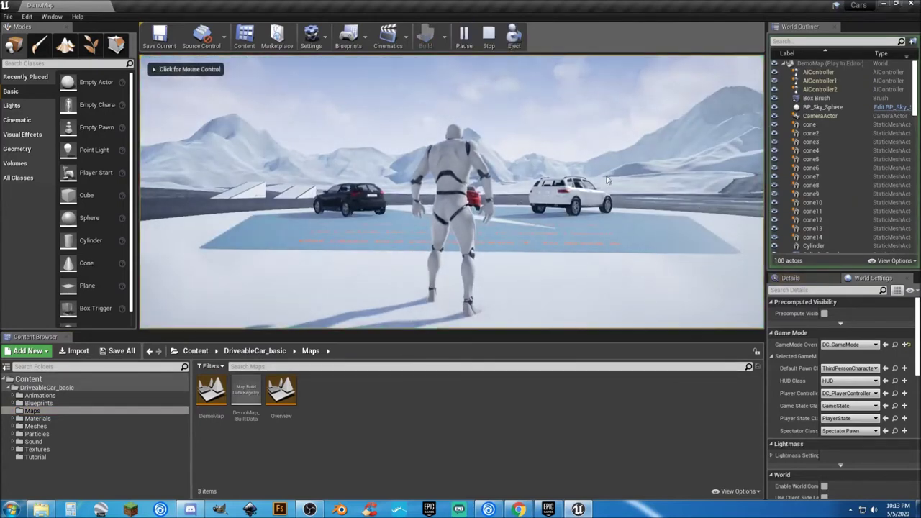
key("w")
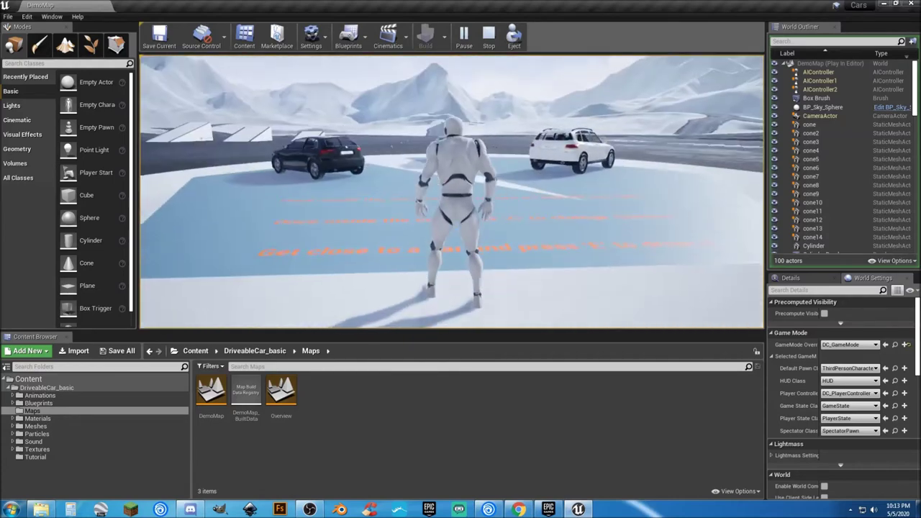
key("Escape")
Examine the control instructions written on the ground in front of the parked cars
right_click_drag(424, 226, 424, 321)
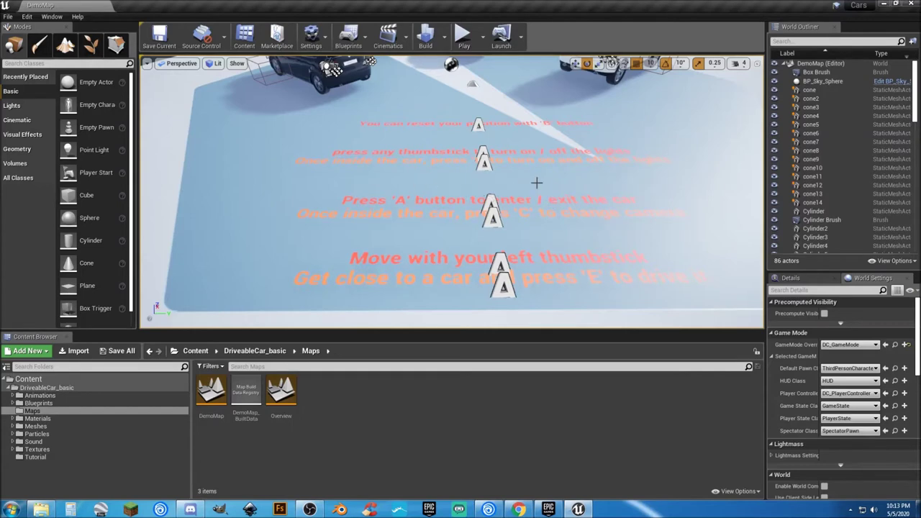
right_click_drag(530, 179, 436, 81)
Play the level, walk the character to the black car and get inside it
left_click(464, 34)
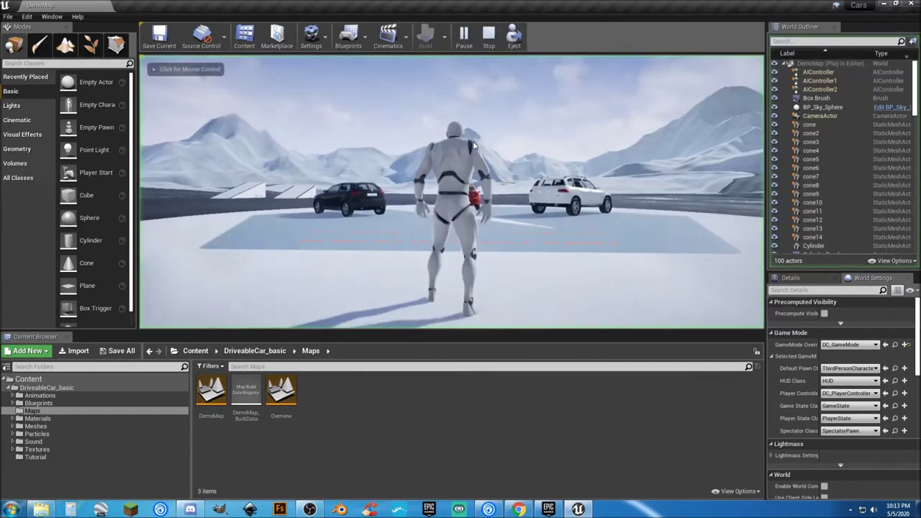
left_click(459, 173)
key("w")
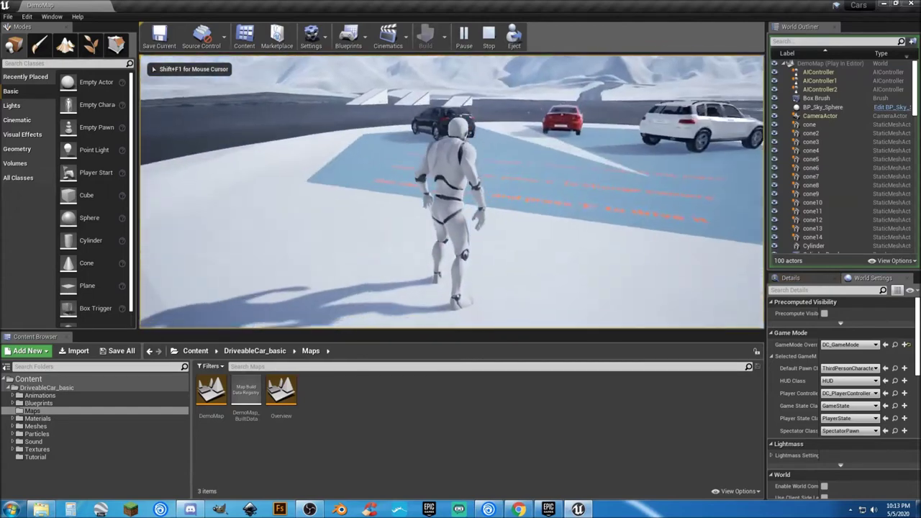
key("w")
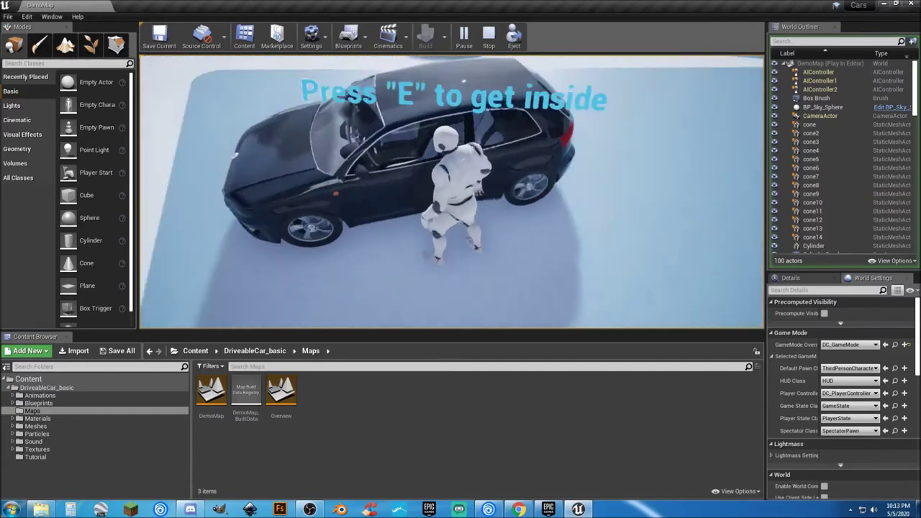
key("e")
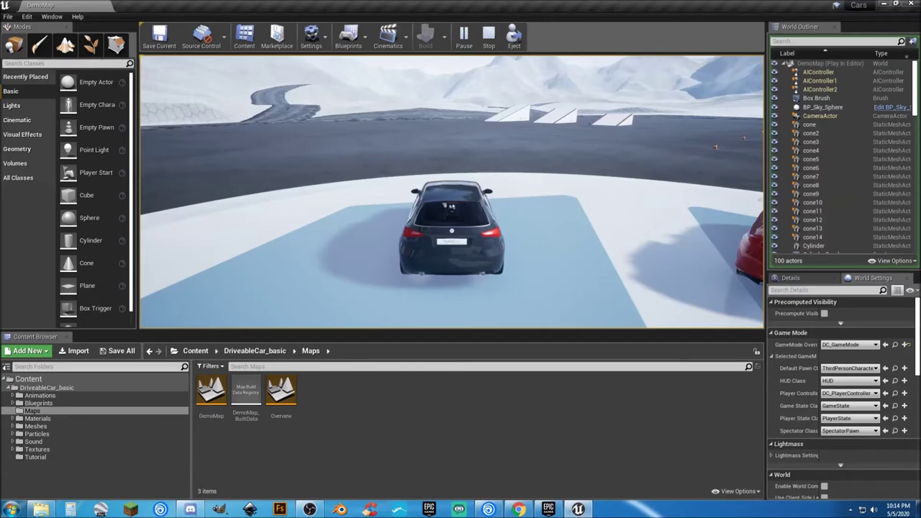
Drive the black car off the starting platform, curve right toward the ramps and jump off one
key("w")
key("a")
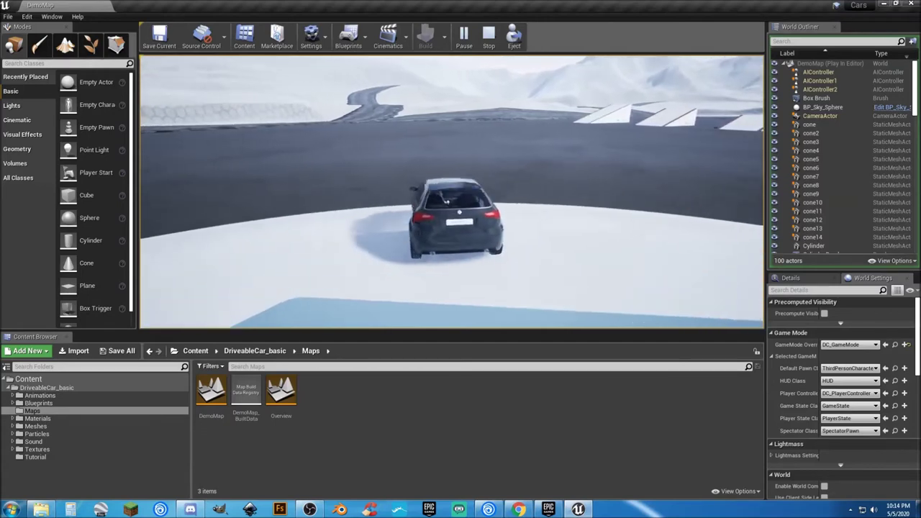
key("d")
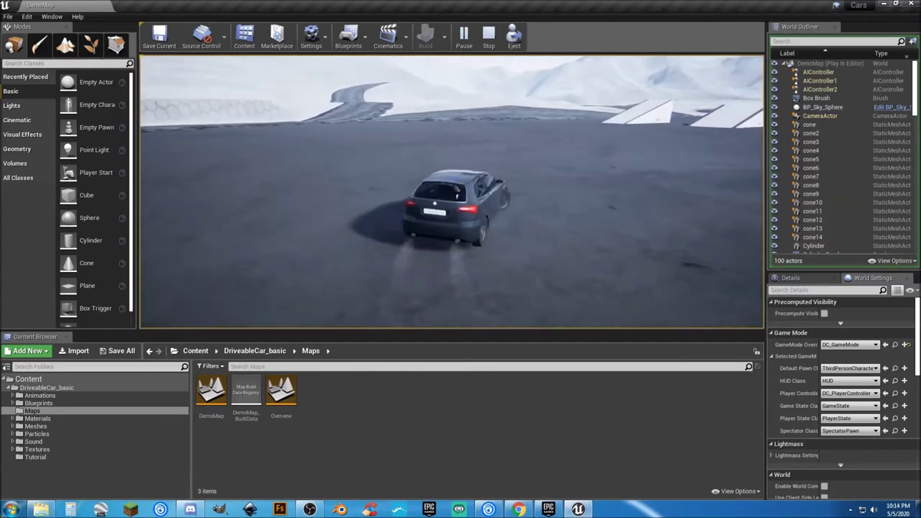
key("d")
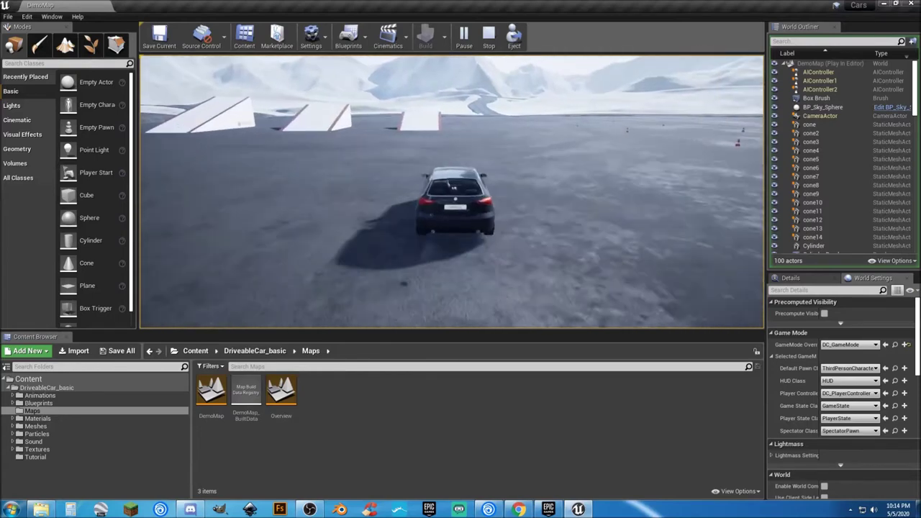
key("w")
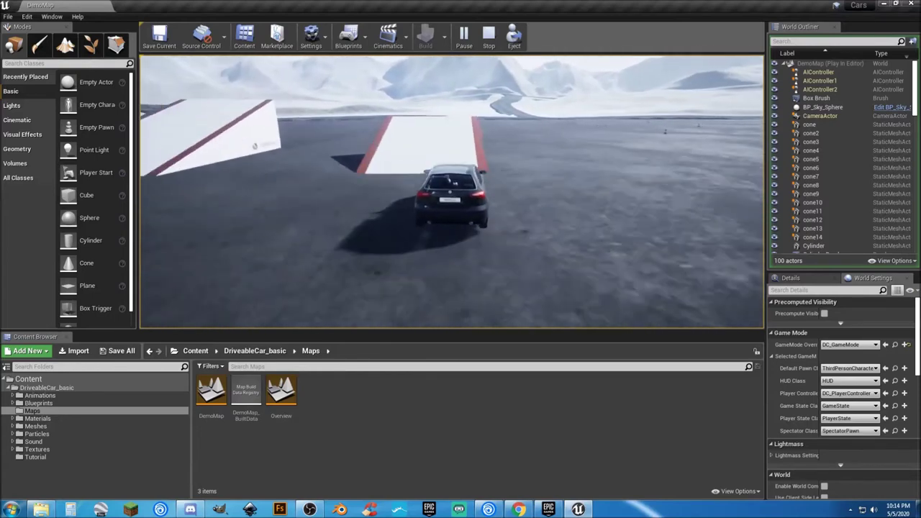
key("w")
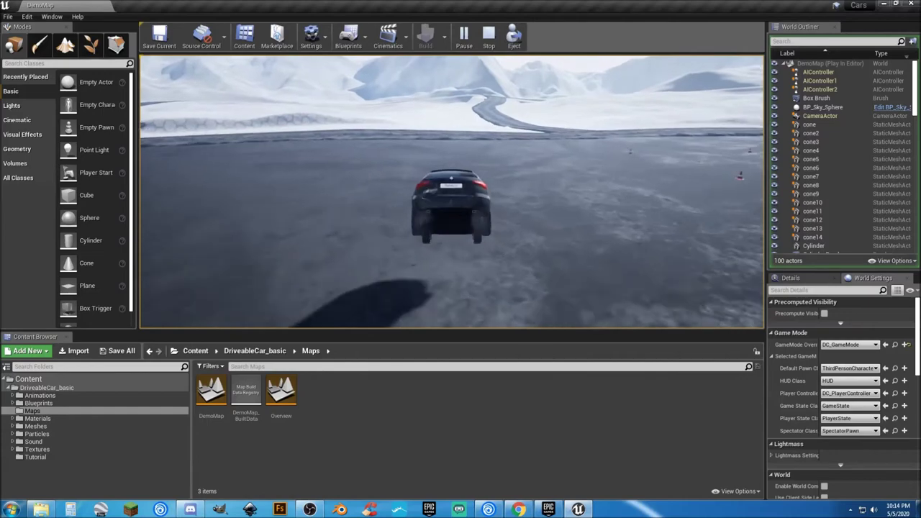
Turn the black car around beyond the ramps, brake and steer back toward the parked cars
key("d")
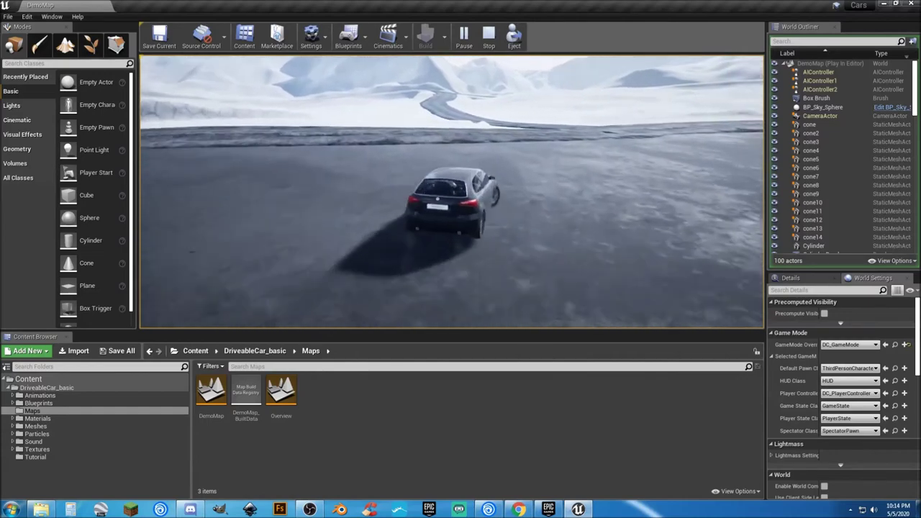
key("a")
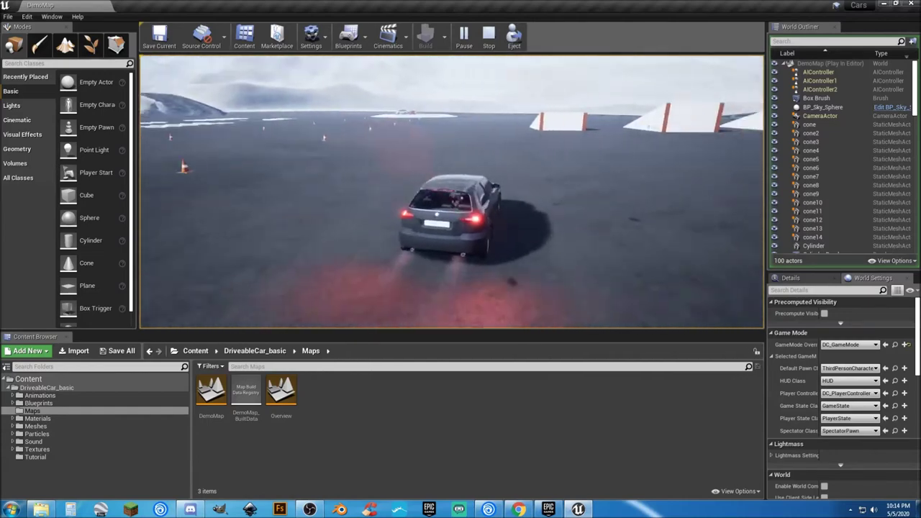
key("s")
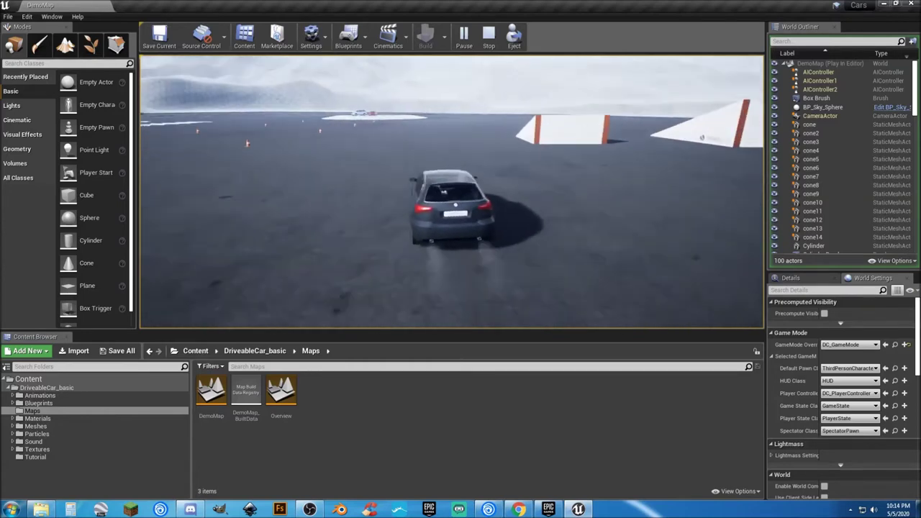
key("a")
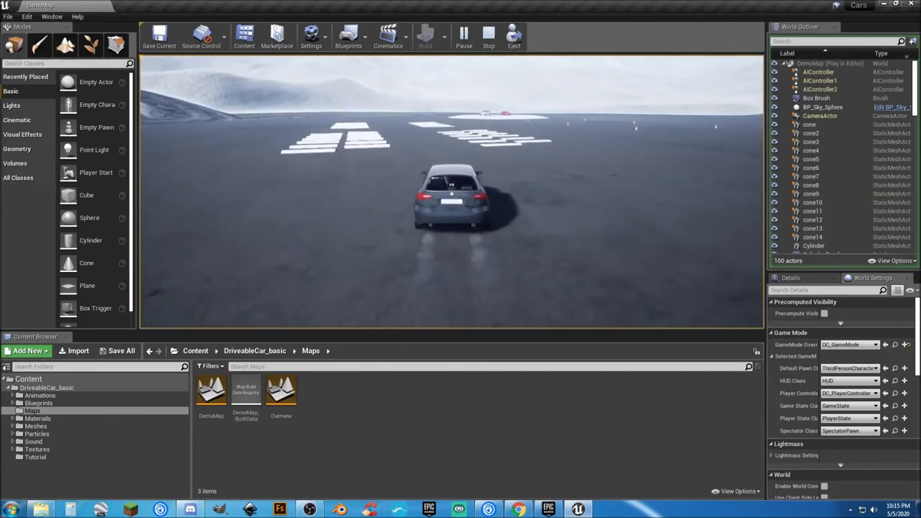
Drive the black car over the white speed bumps and past the platform with the parked cars
key("w")
key("d")
key("a")
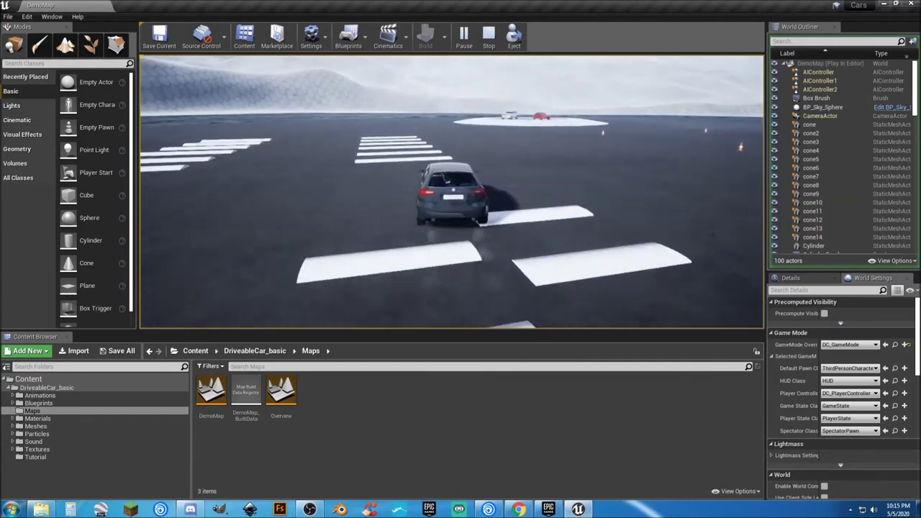
key("w")
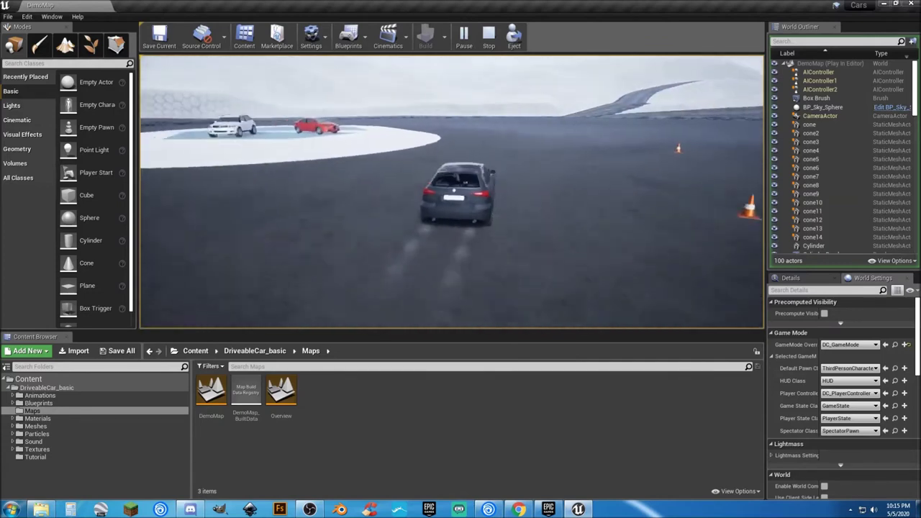
key("w")
Steer the black car right toward the ramps, drive past them and turn back to the left
key("d")
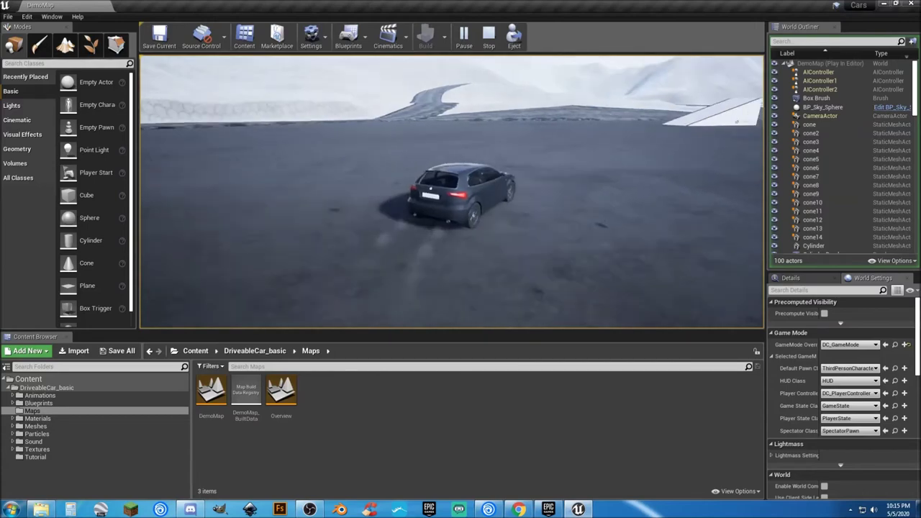
key("w")
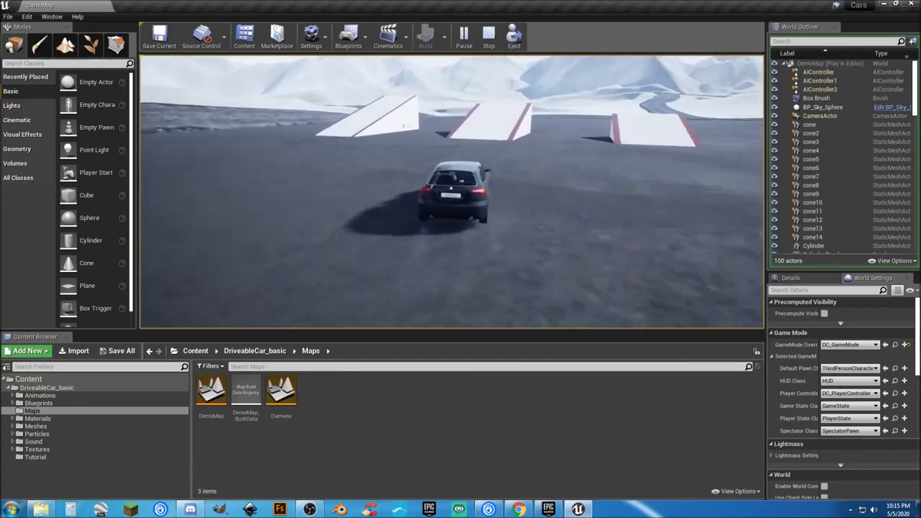
key("d")
key("w")
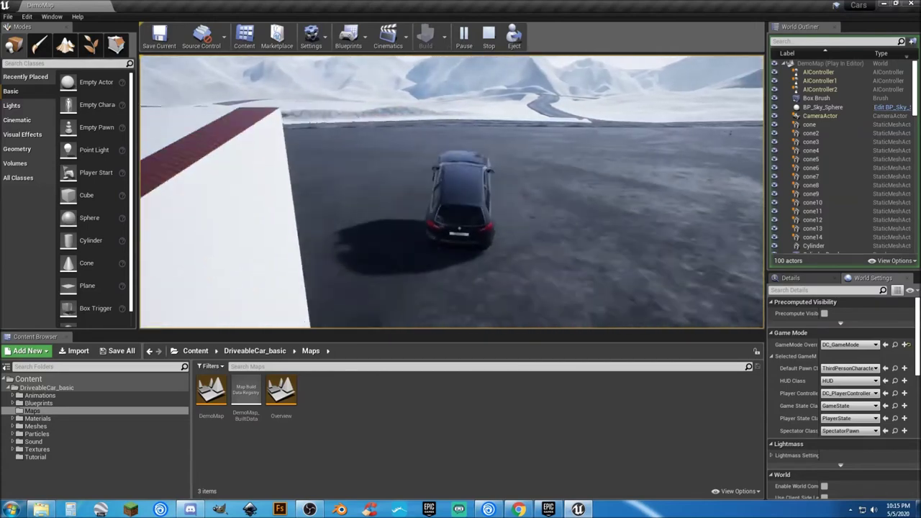
key("a")
key("w")
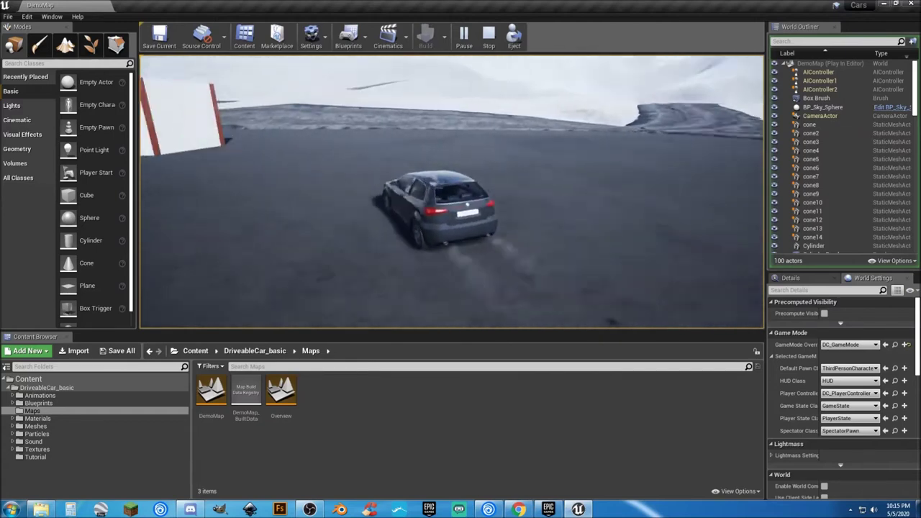
Drive the black car through the gap between two ramps and head back toward the starting platform
key("w")
key("w")
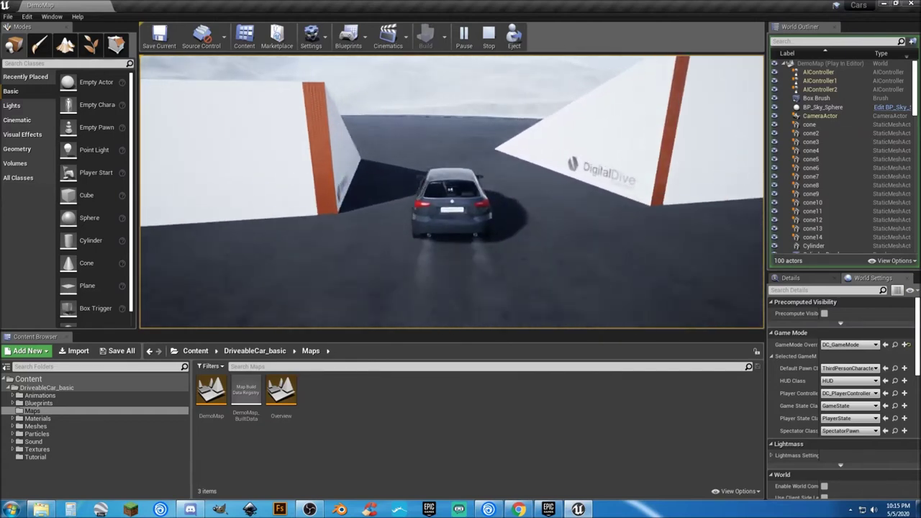
key("a")
key("a")
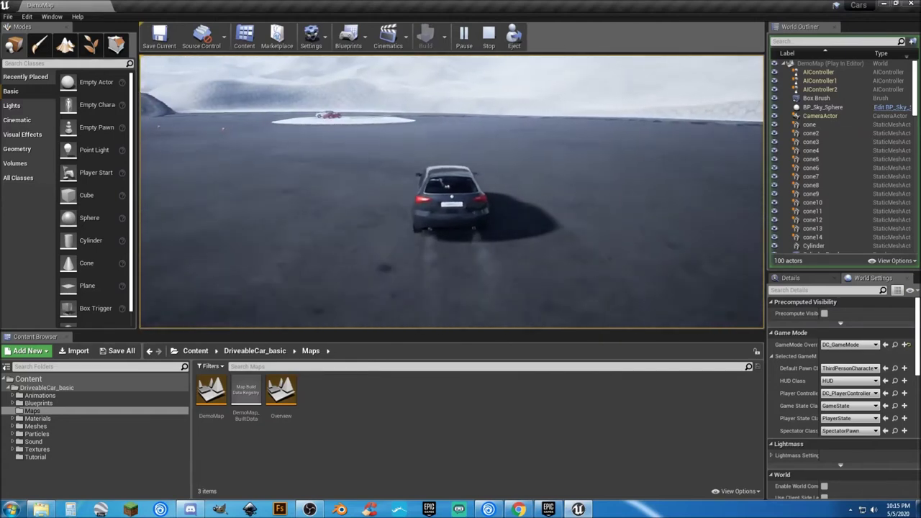
Circle the black car right beside the starting platform until it faces the ramps again
key("d")
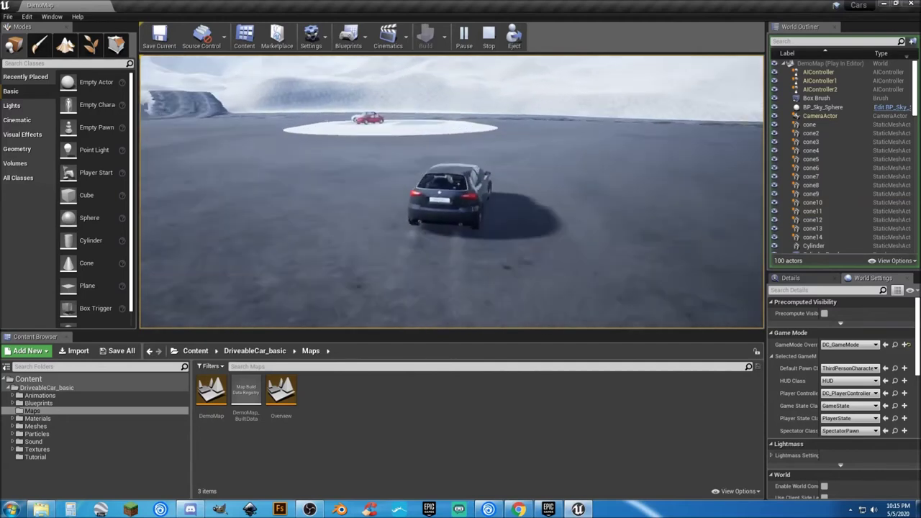
key("d")
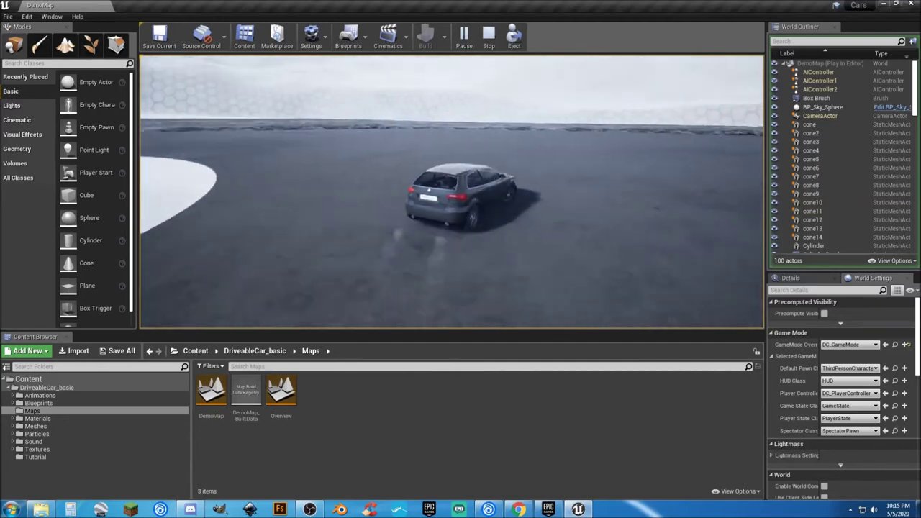
key("d")
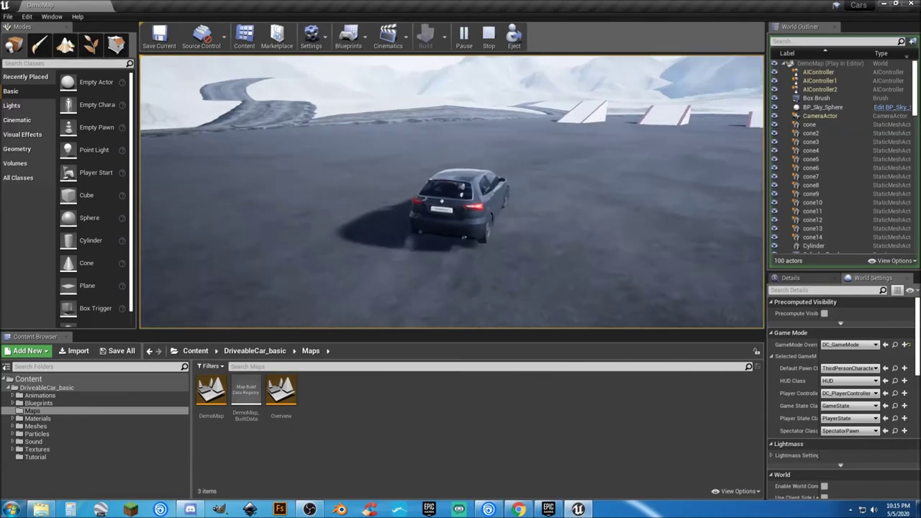
Drive the black car over a white ramp and try to reverse and steer it off its roof
key("w")
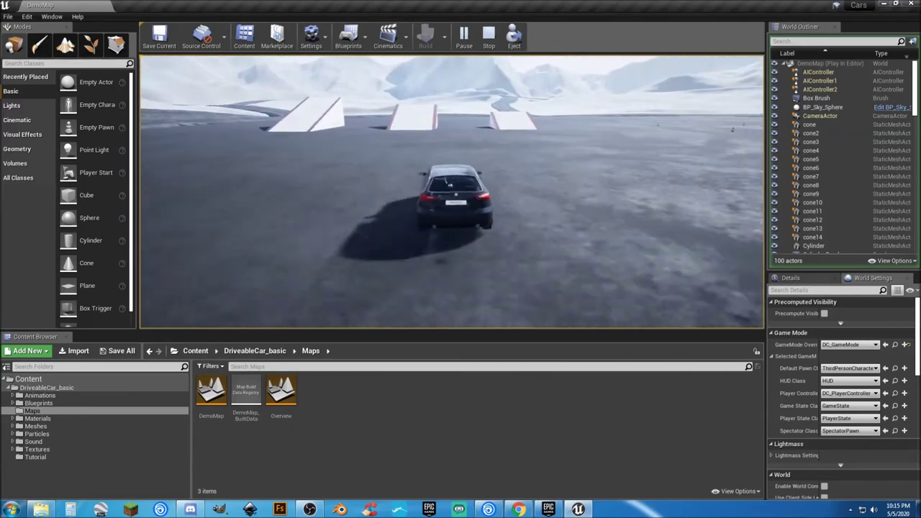
key("w")
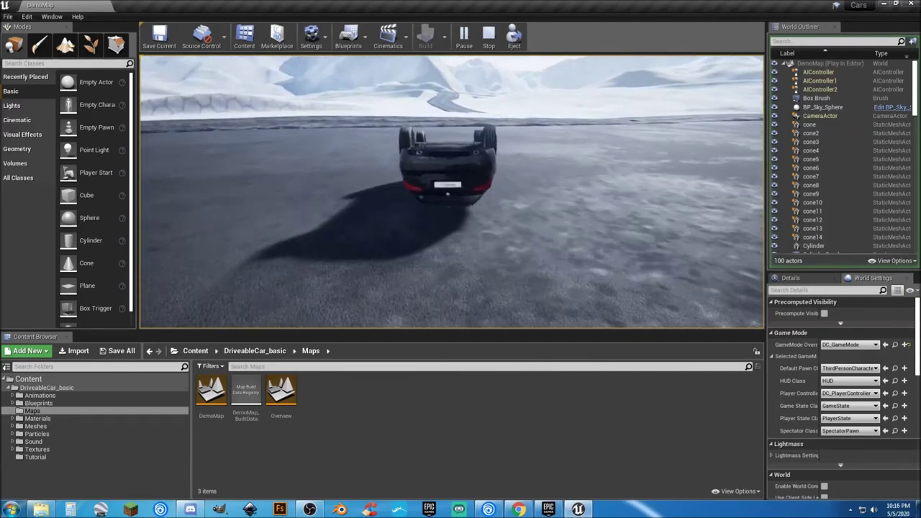
key("s")
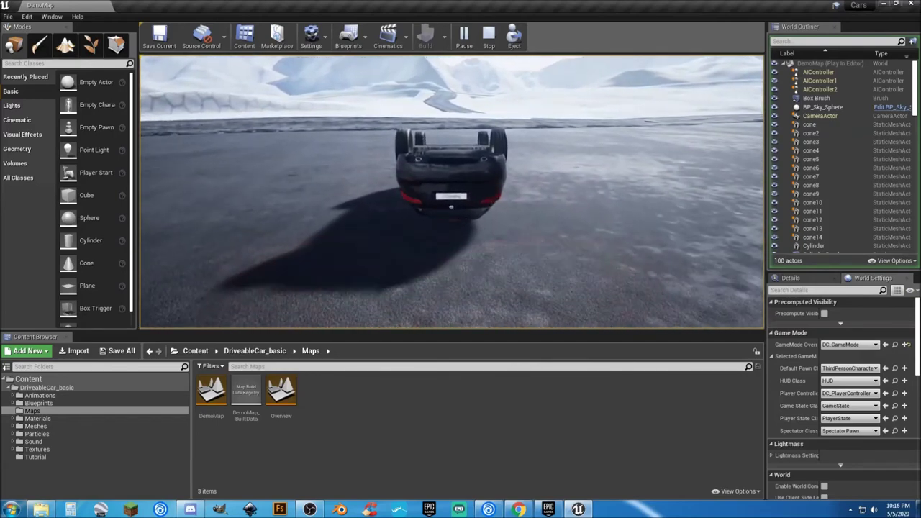
key("s")
key("s")
key("a")
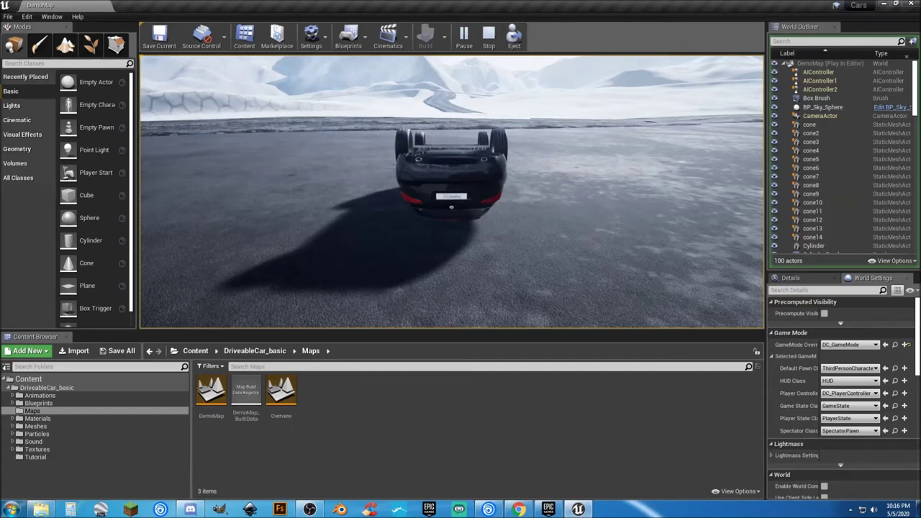
Switch the overturned car to the interior camera and back, and get the character out of it
key("c")
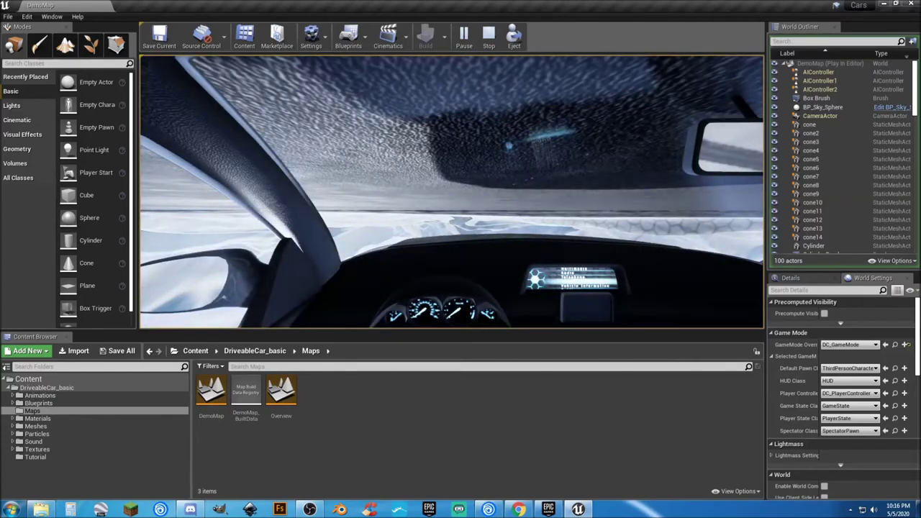
key("c")
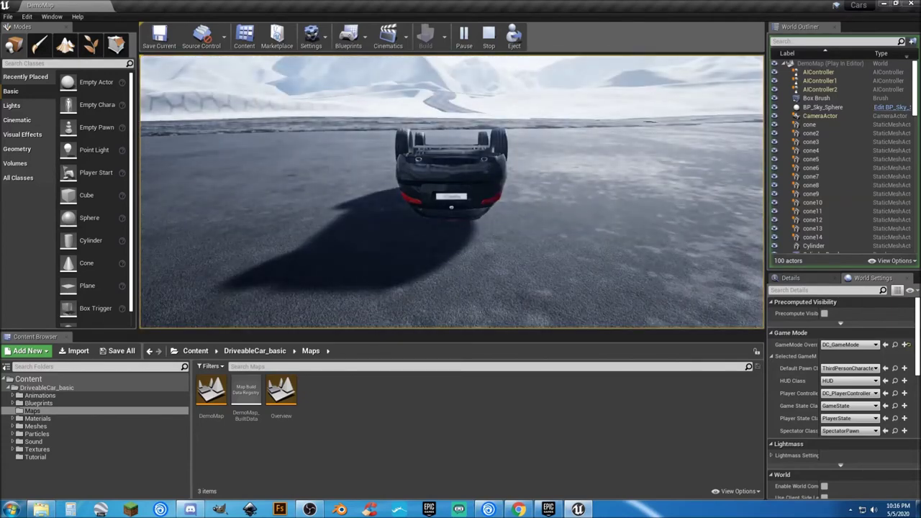
key("e")
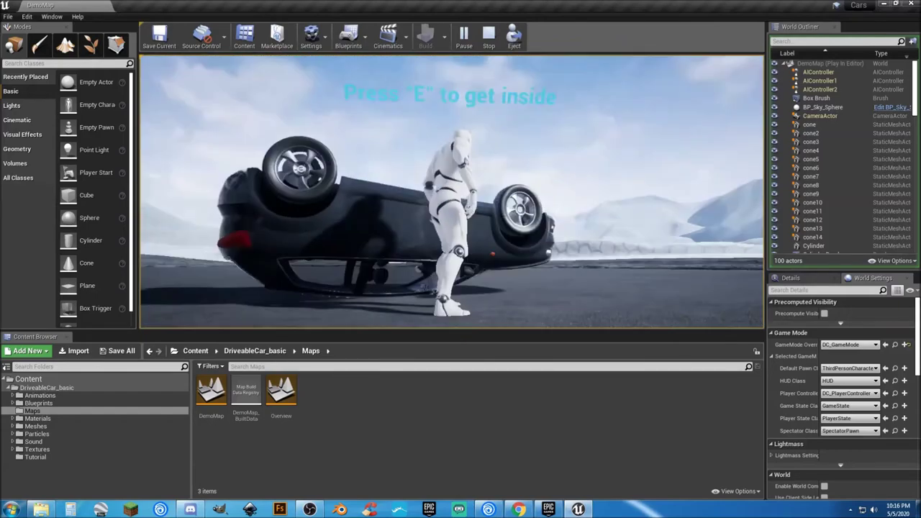
Drive the white SUV across the snow, stop the play session and return the editor view to the starting platform
key("w")
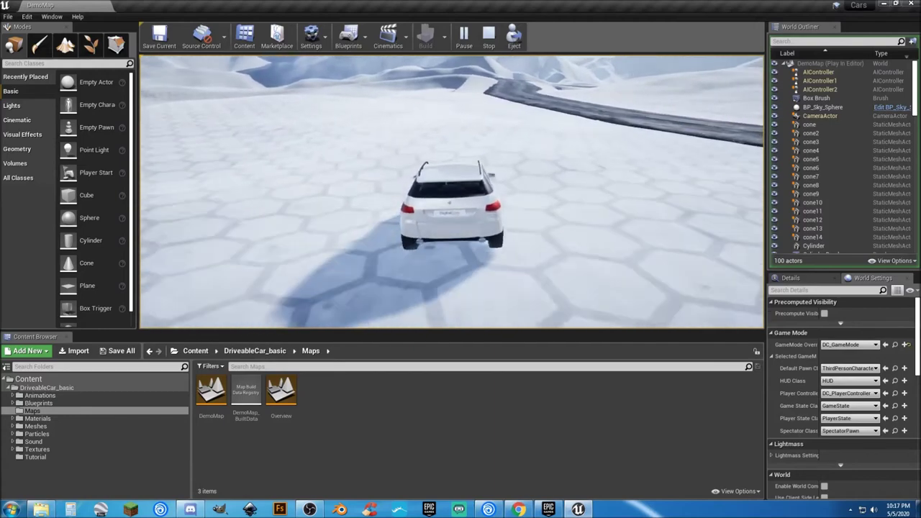
key("Escape")
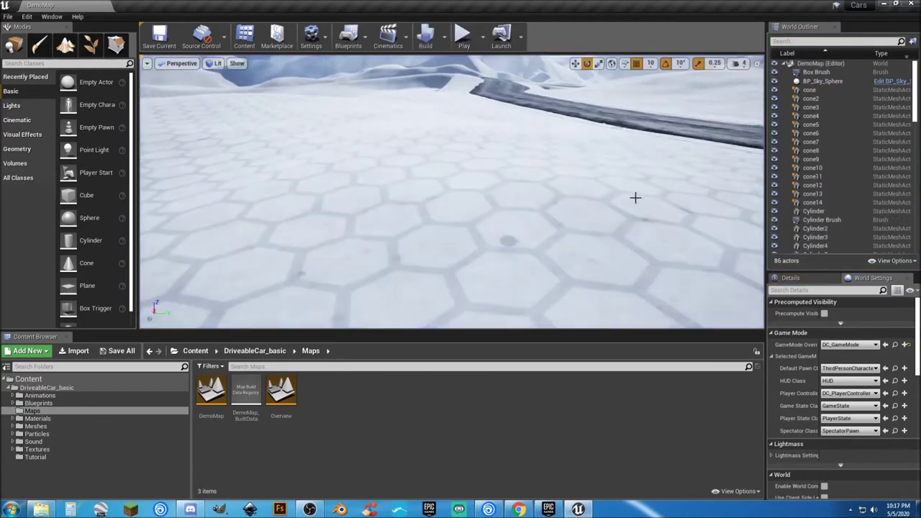
key("w")
right_click_drag(451, 192, 302, 229)
key("w")
right_click_drag(496, 193, 459, 190)
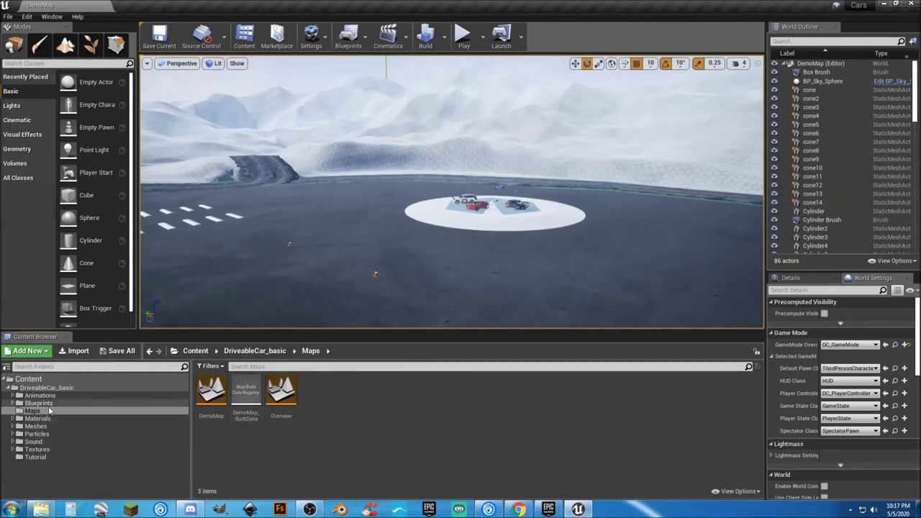
Open the ThirdPersonCharacter blueprint from the Blueprints folder and inspect its CanEnterCar and CarReference variables
left_click(13, 407)
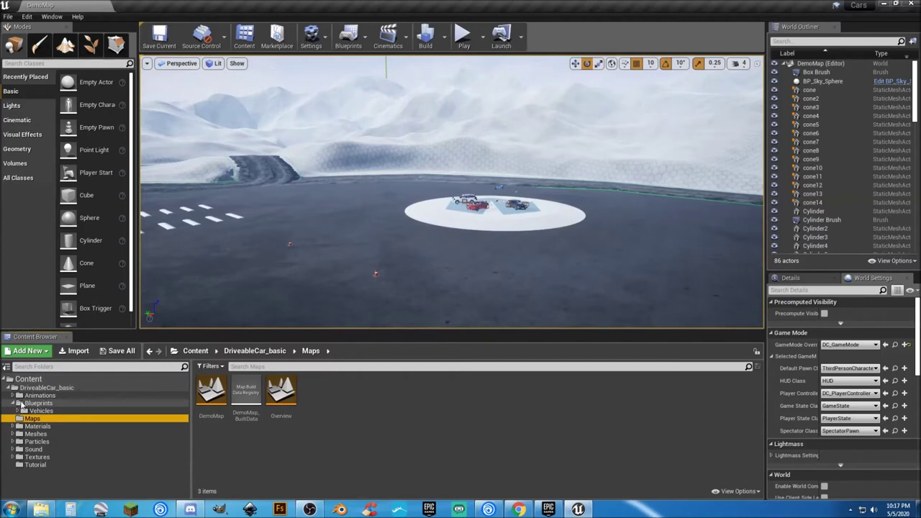
left_click(35, 403)
double_click(317, 392)
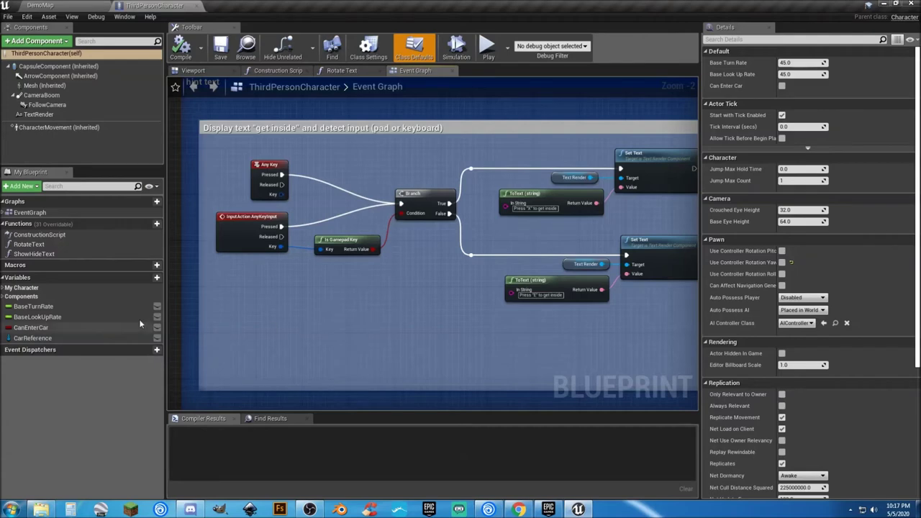
left_click(52, 328)
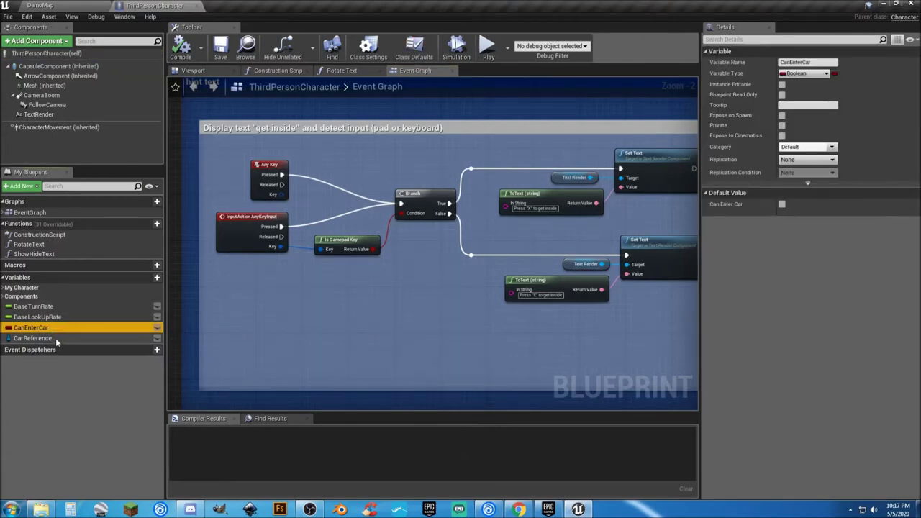
left_click(56, 338)
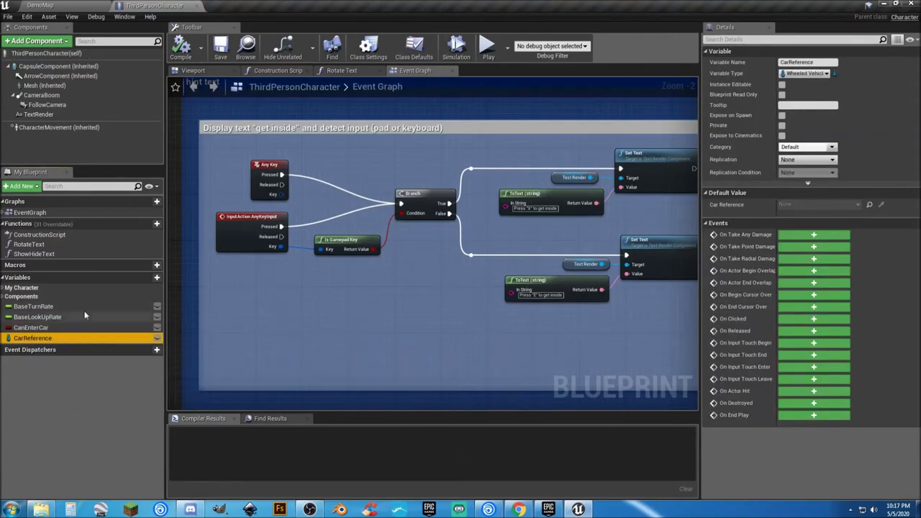
Look over all comment groups in the ThirdPersonCharacter Event Graph, from the hint text to the input groups
scroll(418, 328, "down", 3)
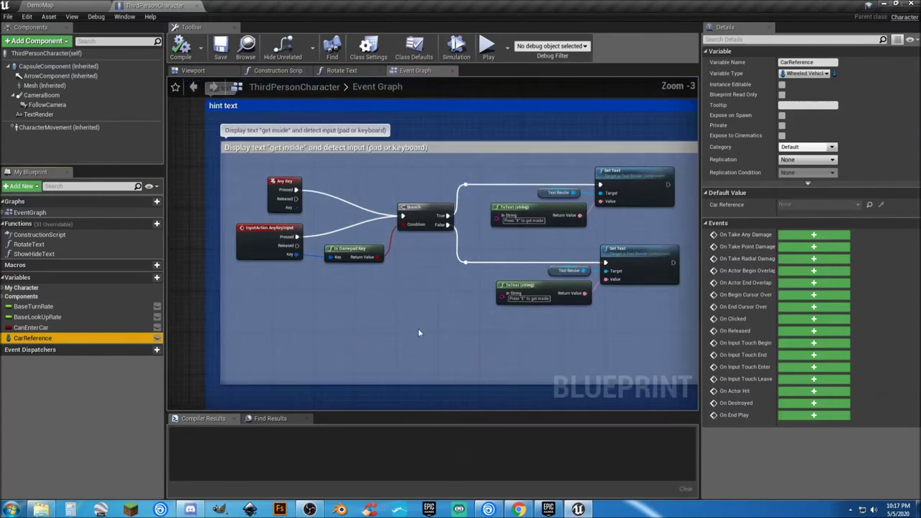
right_click_drag(419, 350, 333, 255)
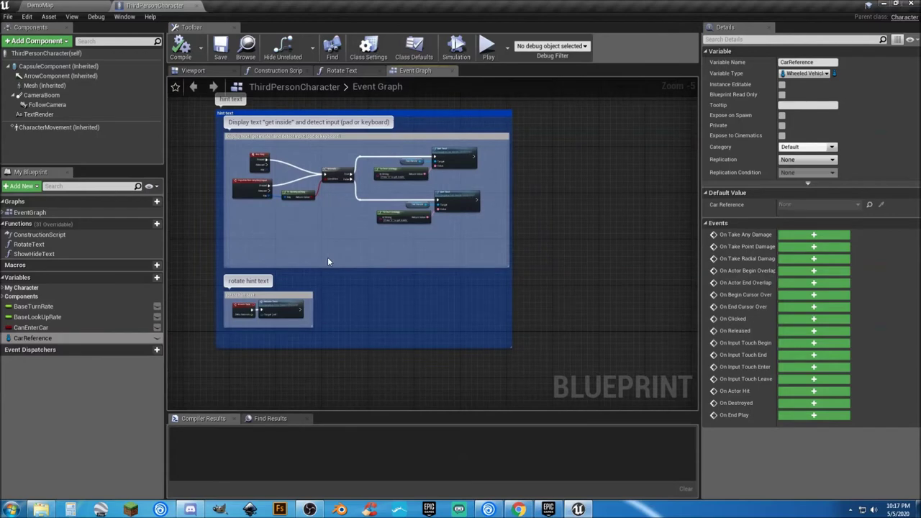
left_click_drag(540, 369, 190, 101)
scroll(228, 144, "down", 5)
right_click_drag(257, 209, 510, 243)
left_click_drag(457, 305, 261, 156)
left_click(483, 308)
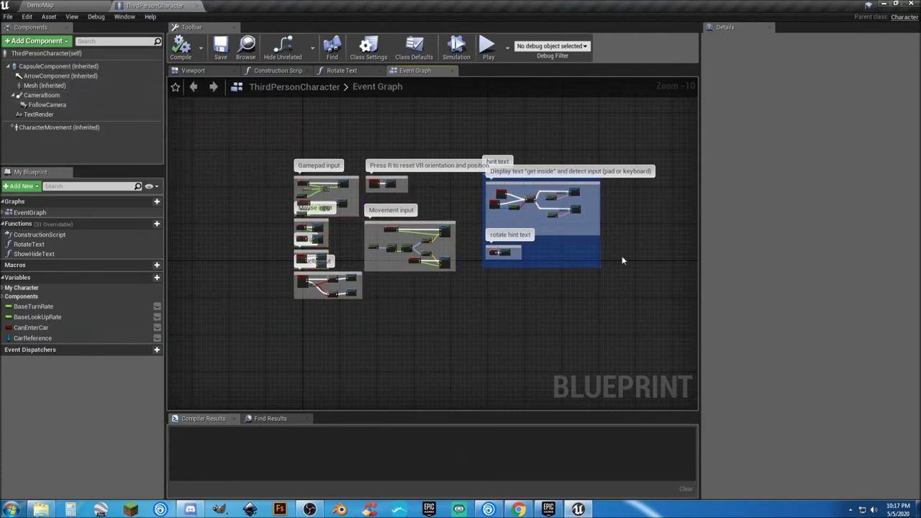
Inspect the TextRender component and examine the nodes that display the "get inside" text for gamepad or keyboard
left_click(39, 114)
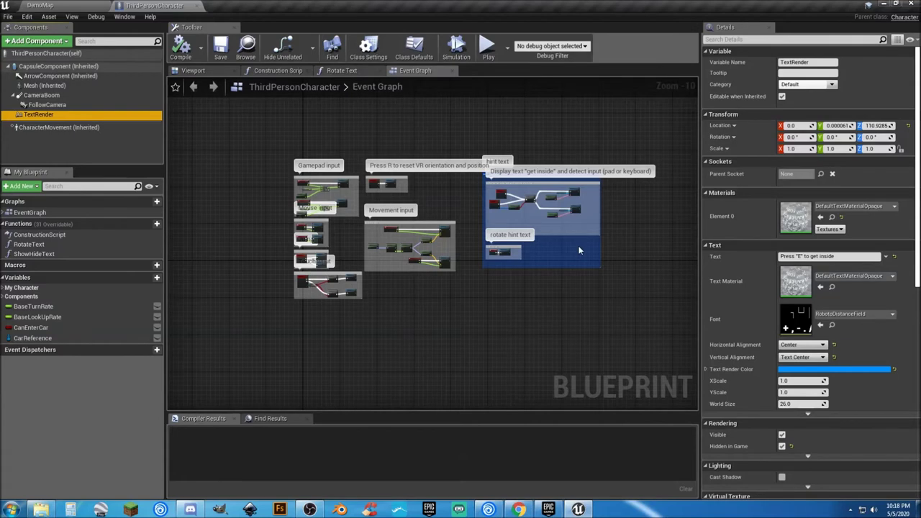
scroll(579, 251, "up", 7)
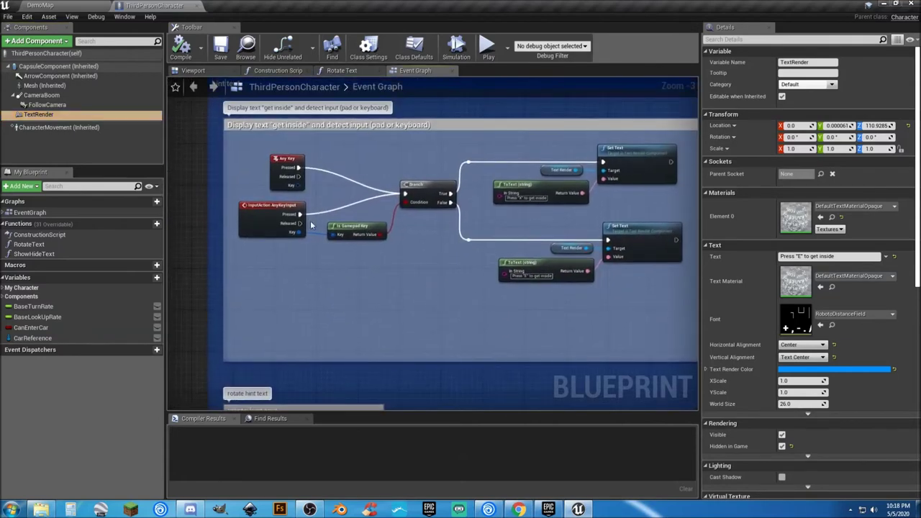
right_click_drag(462, 300, 448, 298)
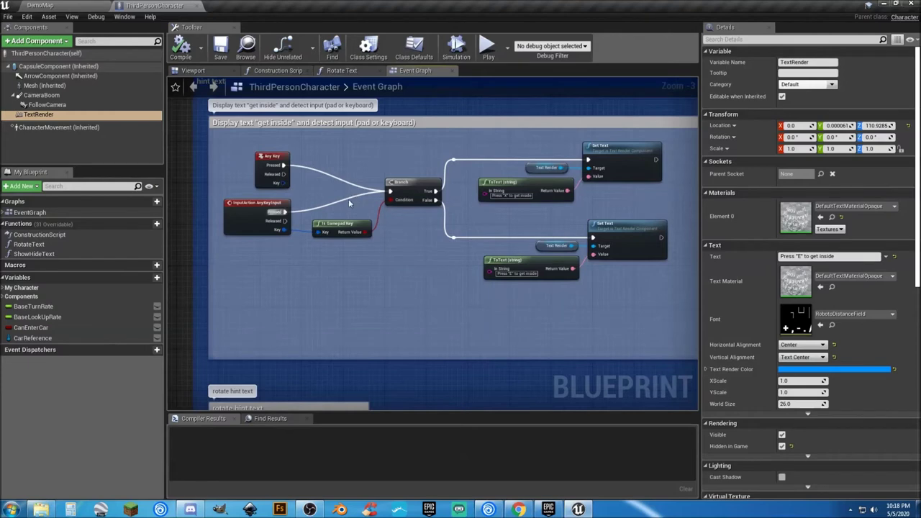
right_click_drag(435, 307, 397, 287)
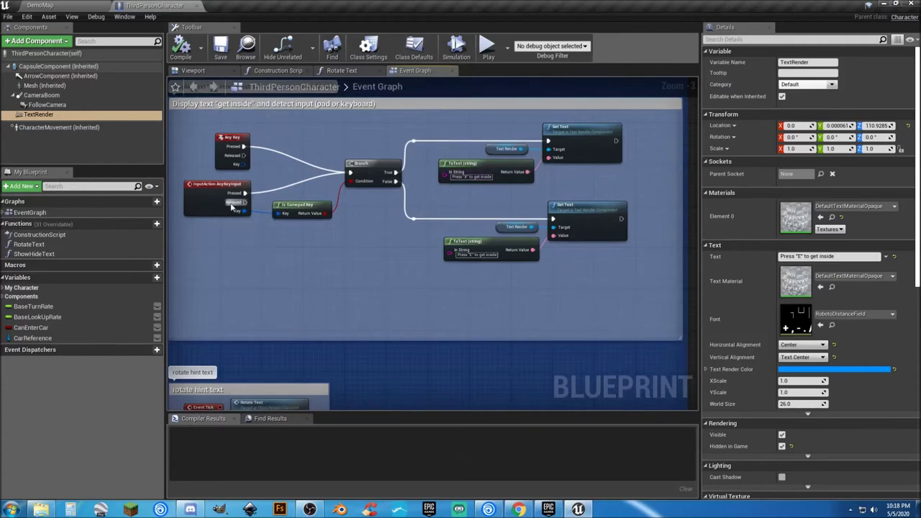
right_click_drag(424, 298, 444, 277)
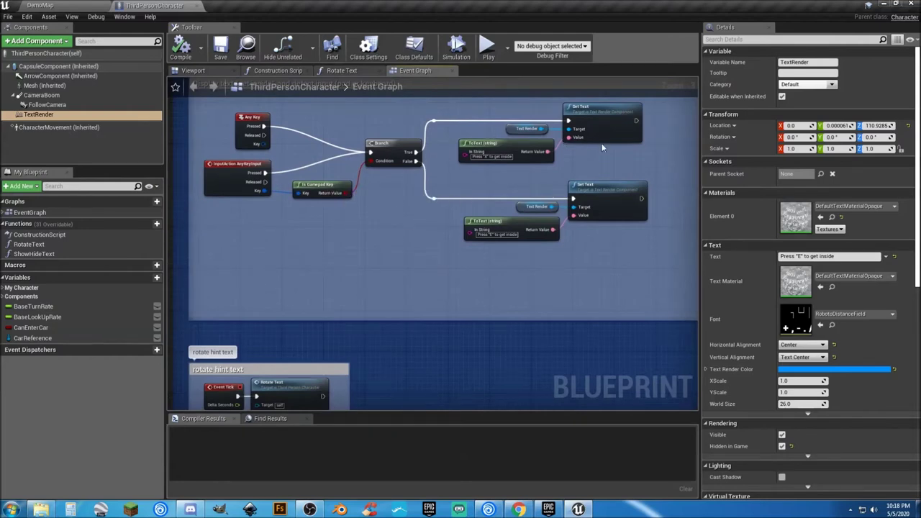
left_click(460, 146)
left_click(416, 212)
left_click_drag(521, 249, 515, 239)
left_click(473, 284)
Examine the rotate hint text group and view the Rotate Text function that makes the text face the camera
right_click_drag(473, 284, 487, 130)
right_click_drag(439, 185, 472, 195)
left_click_drag(438, 295, 237, 205)
left_click(454, 192)
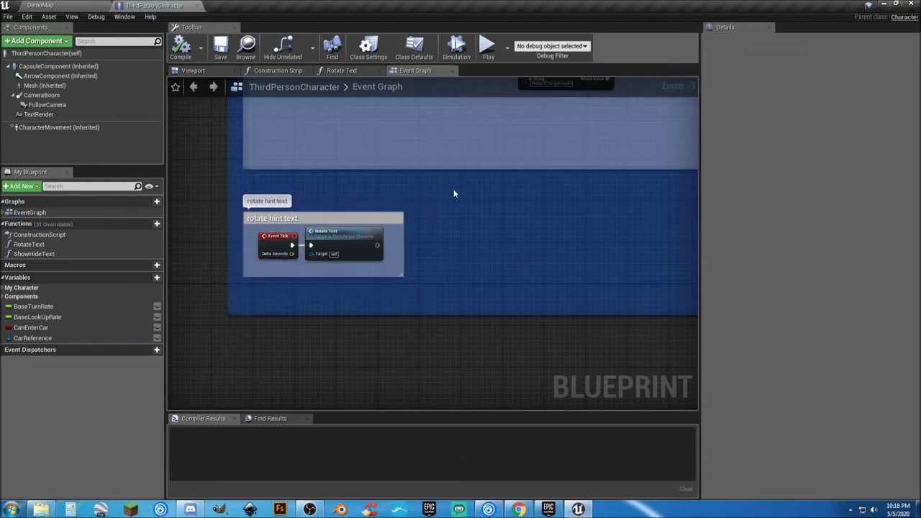
right_click_drag(453, 193, 456, 277)
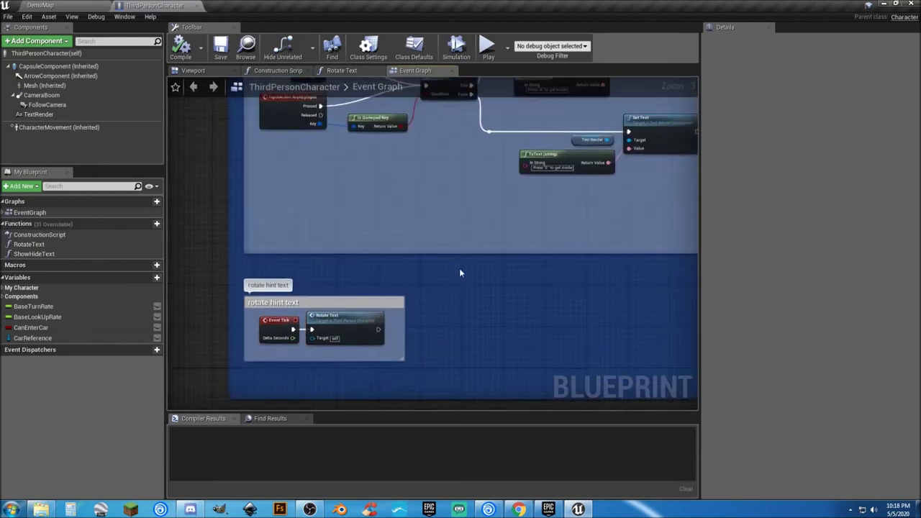
left_click(340, 70)
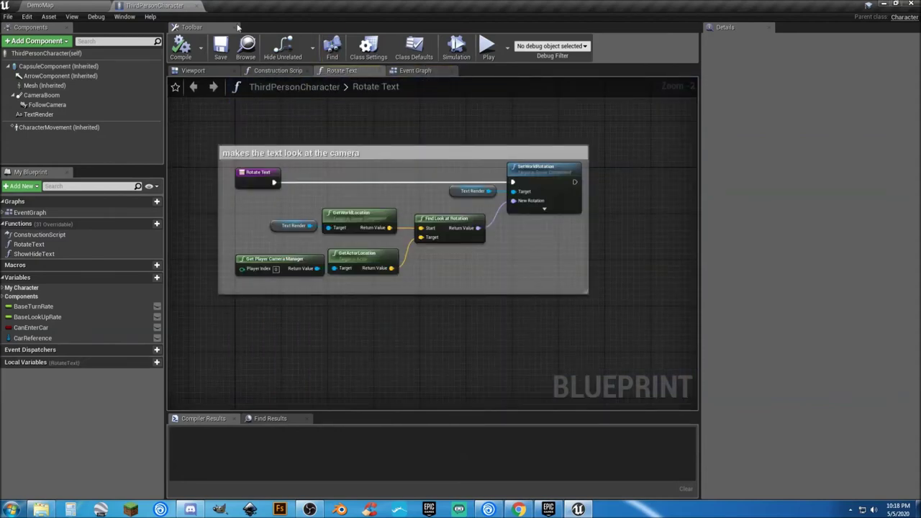
Close the ThirdPersonCharacter blueprint and open BaseCar_BP from the Vehicles folder
left_click(197, 5)
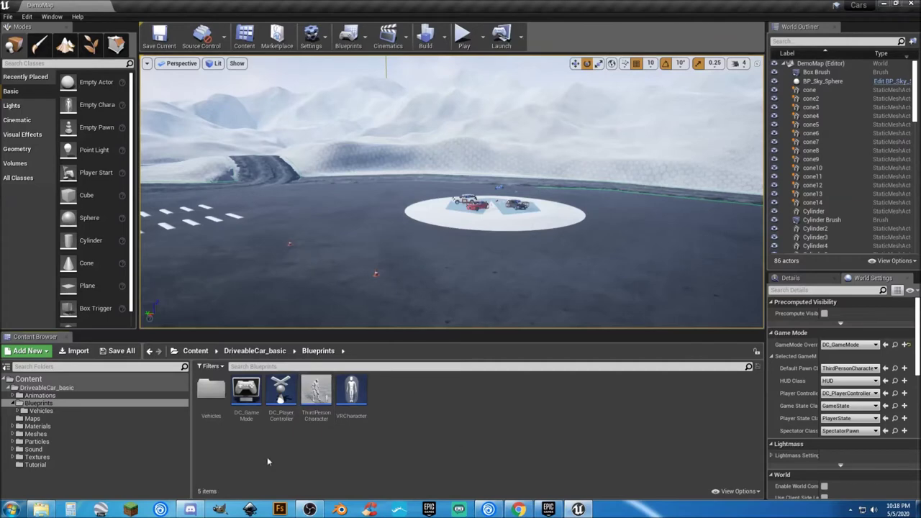
double_click(211, 391)
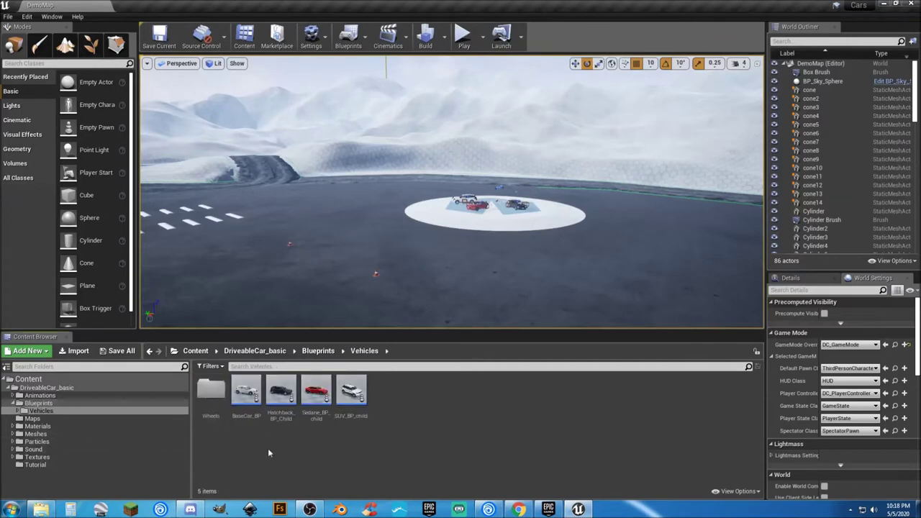
double_click(246, 392)
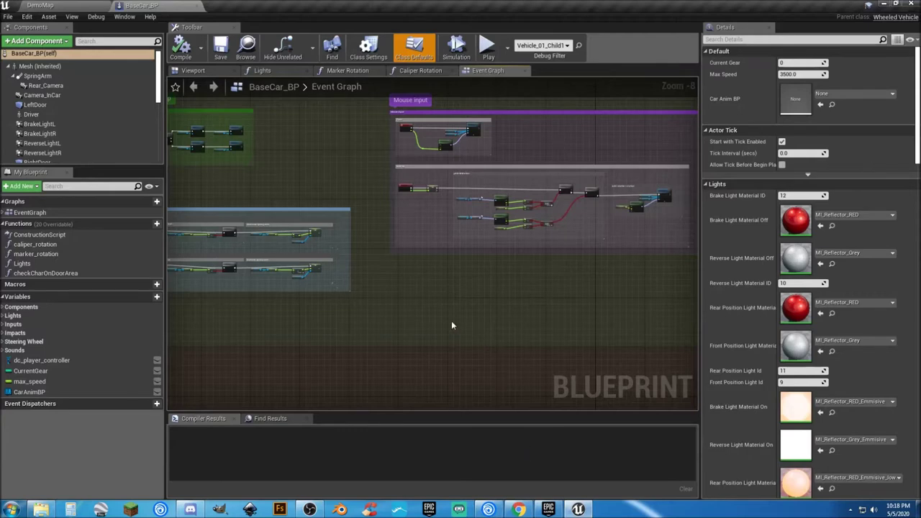
Look over the camera, steering, hand brake and throttle sections of the BaseCar_BP Event Graph
right_click_drag(452, 315, 574, 375)
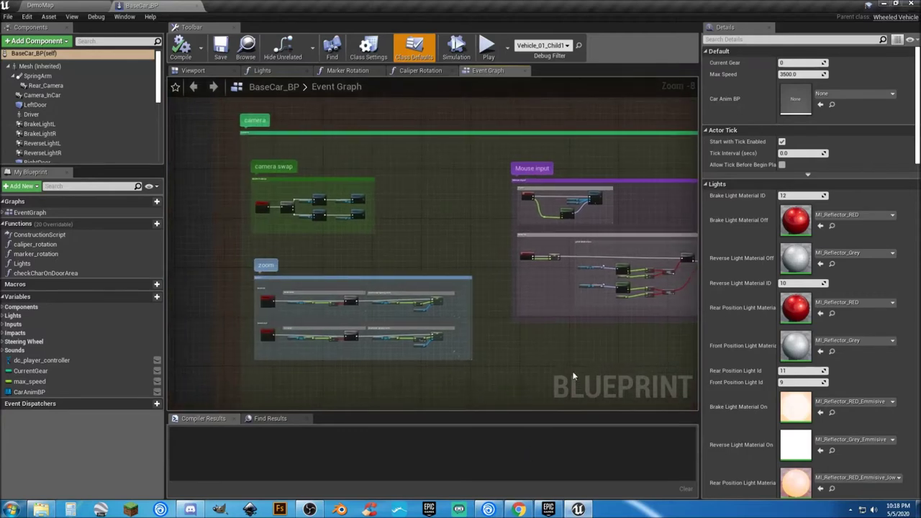
scroll(573, 376, "down", 4)
right_click_drag(587, 234, 438, 346)
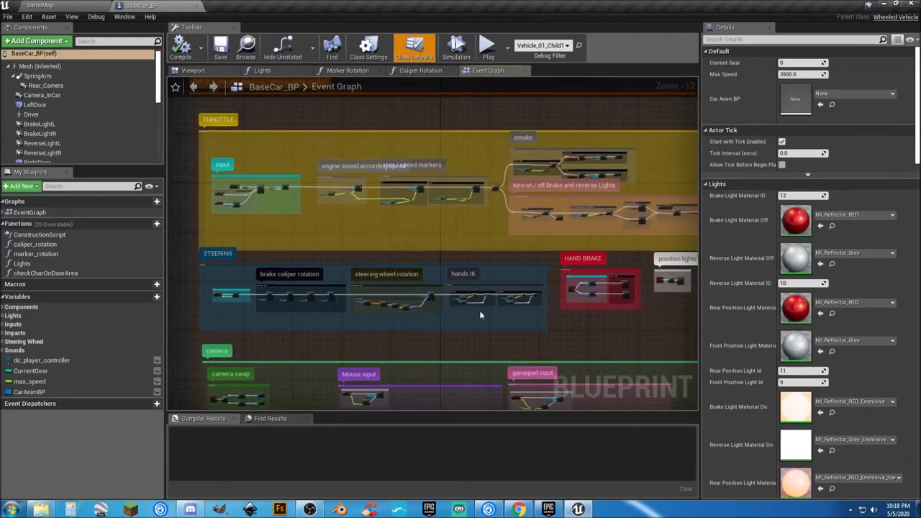
scroll(480, 314, "up", 1)
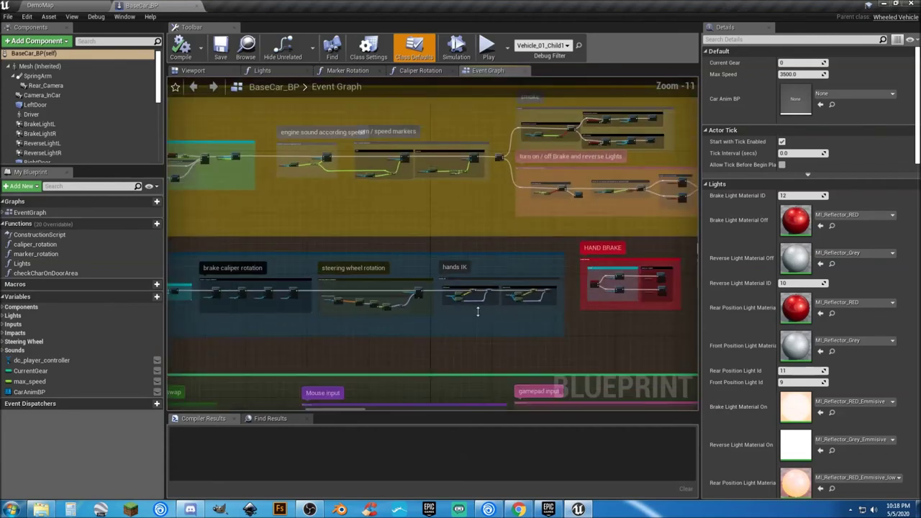
scroll(478, 310, "down", 1)
right_click_drag(453, 257, 458, 375)
Examine the throttle section's input nodes, including the stop/start engine events, up close
scroll(263, 234, "up", 4)
right_click_drag(263, 235, 373, 124)
right_click_drag(393, 216, 359, 161)
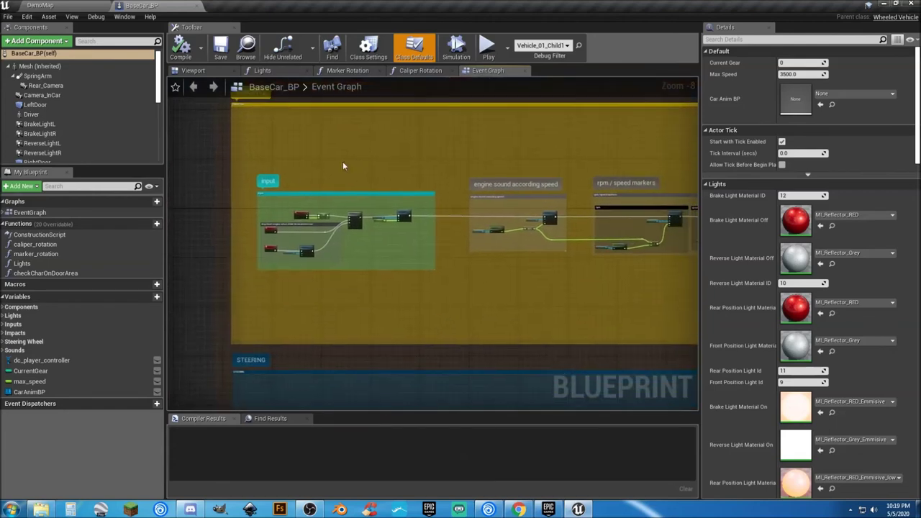
scroll(280, 215, "up", 5)
scroll(288, 225, "up", 3)
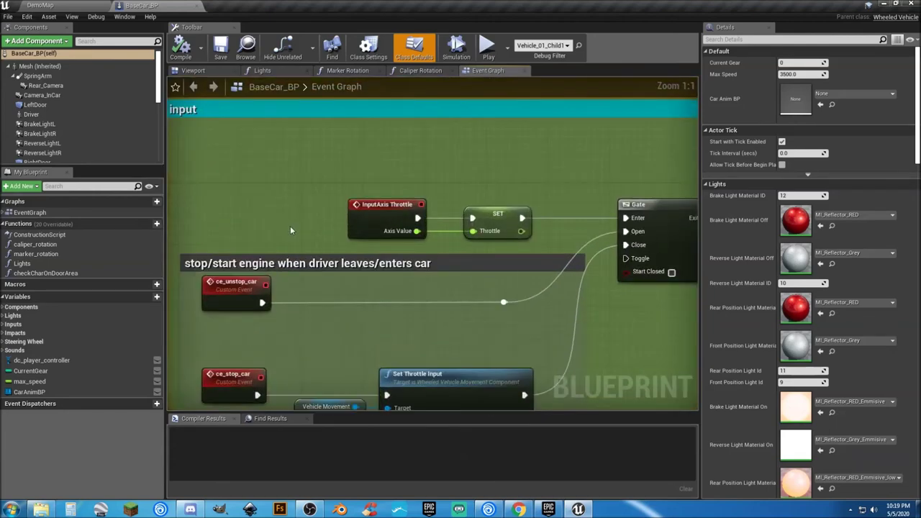
scroll(291, 231, "down", 8)
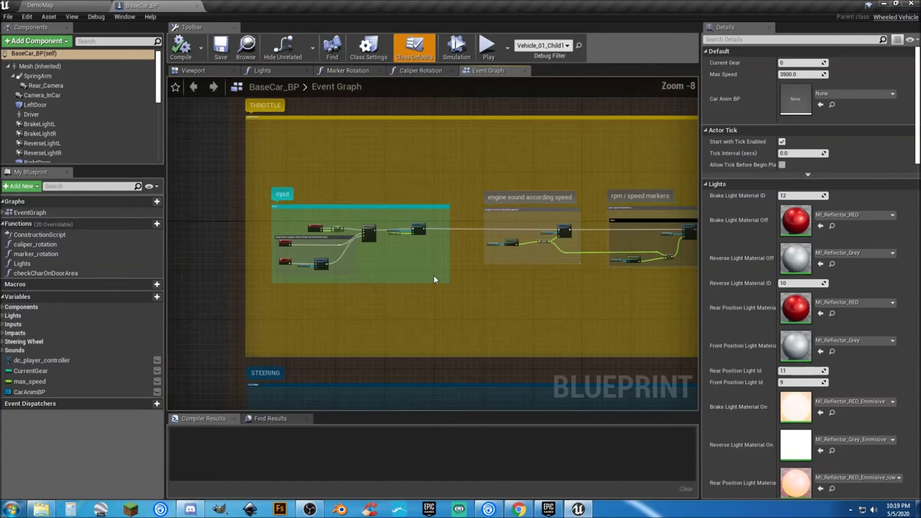
Examine the throttle section's smoke group and its brake and reverse lights group
right_click_drag(551, 311, 414, 298)
right_click_drag(649, 276, 427, 354)
right_click_drag(462, 249, 276, 159)
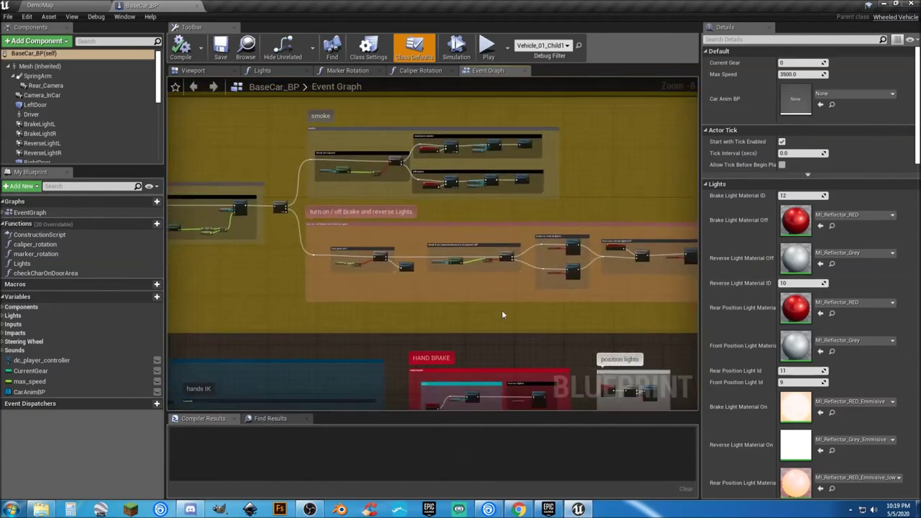
Look over the hands IK and hand brake sections and the component list of BaseCar_BP, and close the blueprint
right_click_drag(526, 328, 470, 134)
right_click_drag(389, 292, 515, 301)
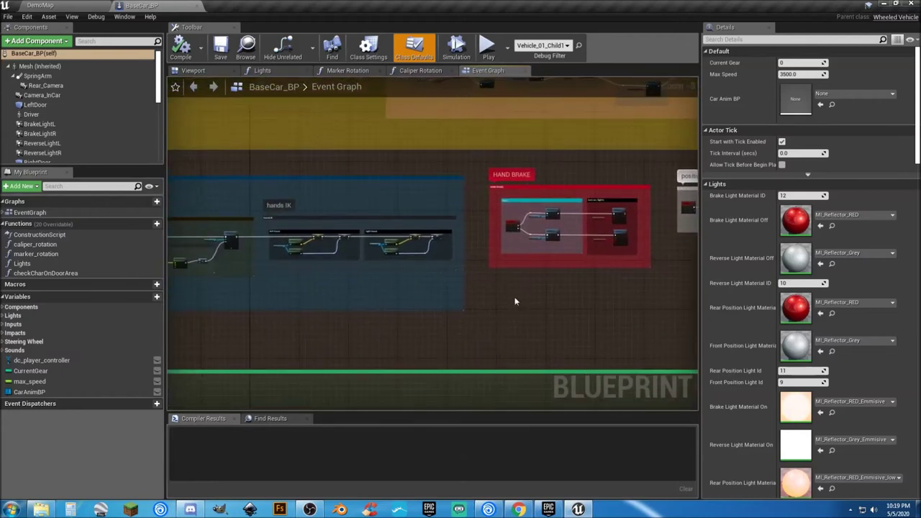
scroll(84, 118, "down", 5)
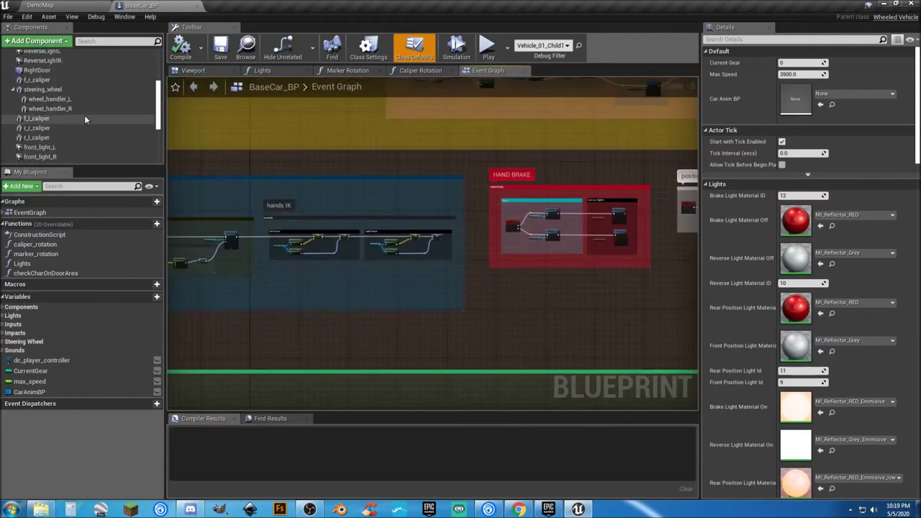
scroll(84, 115, "down", 4)
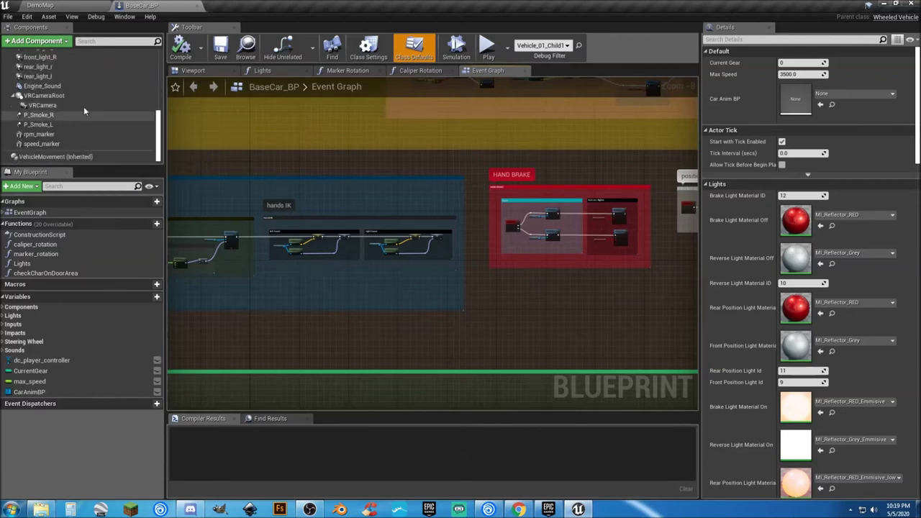
left_click(197, 7)
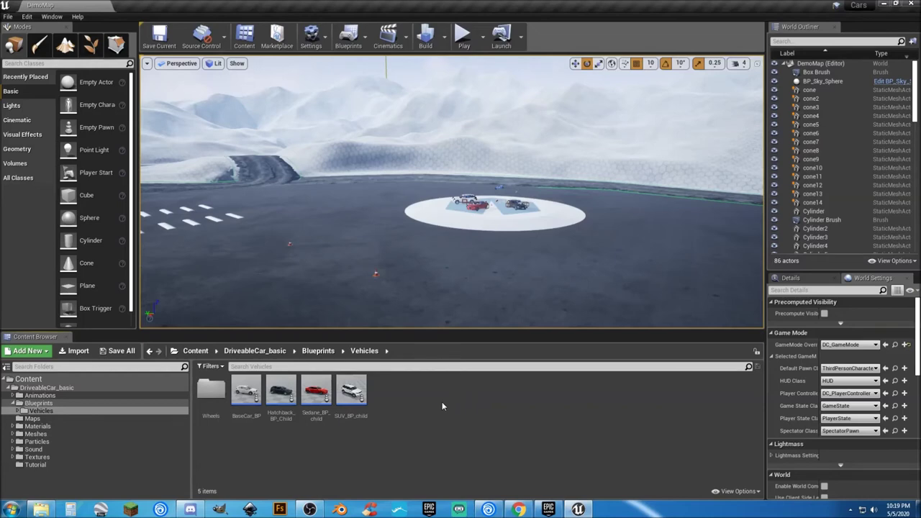
Fly through the DemoMap level to inspect the parked cars and the control instructions written on the ground
right_click_drag(483, 260, 521, 247)
key("w")
right_click_drag(460, 307, 497, 309)
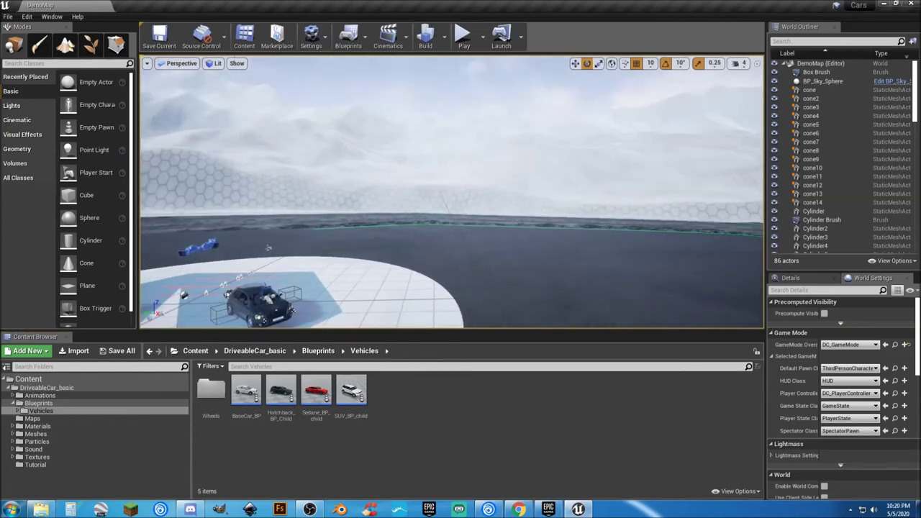
left_click(467, 199)
right_click_drag(531, 256, 590, 245)
right_click_drag(514, 283, 406, 260)
key("w")
key("s")
key("s")
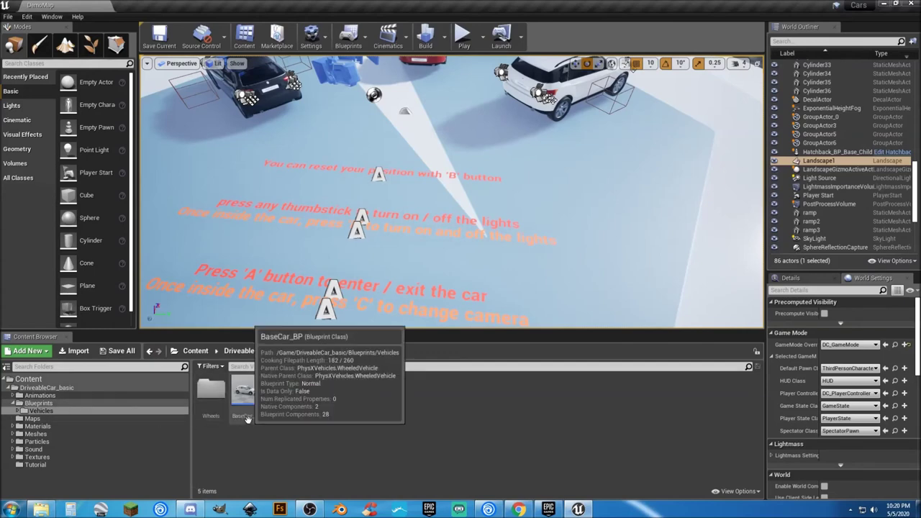
Look through the Blueprints and Vehicles folders and reframe the level view on the three parked cars
left_click(38, 403)
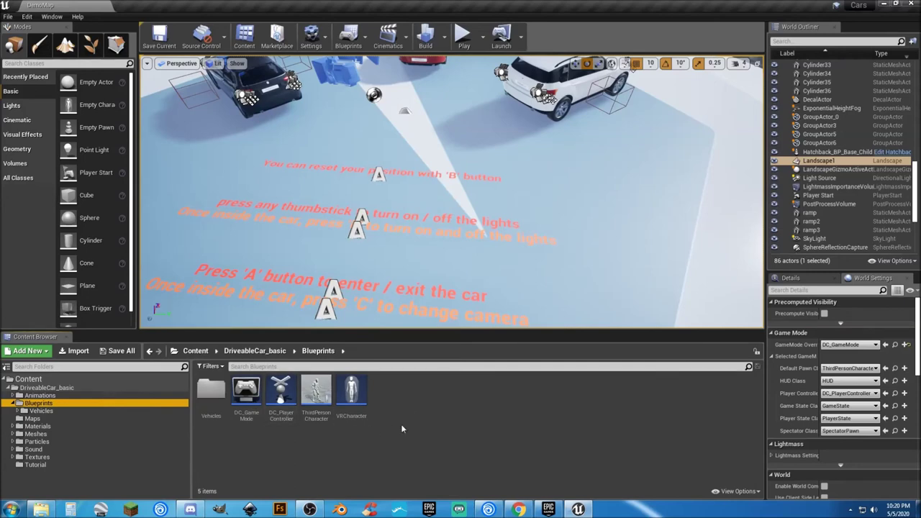
right_click_drag(472, 282, 497, 202)
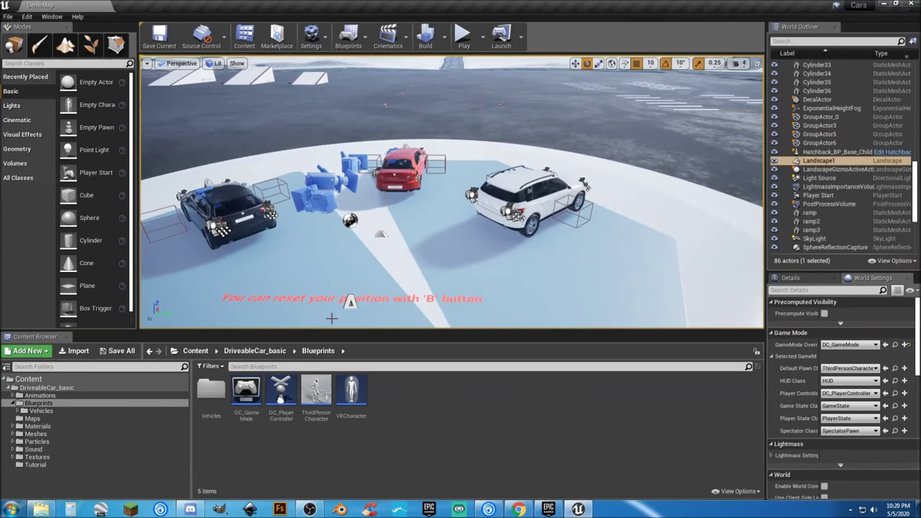
left_click(42, 411)
right_click_drag(500, 218, 460, 206)
right_click_drag(360, 311, 356, 311)
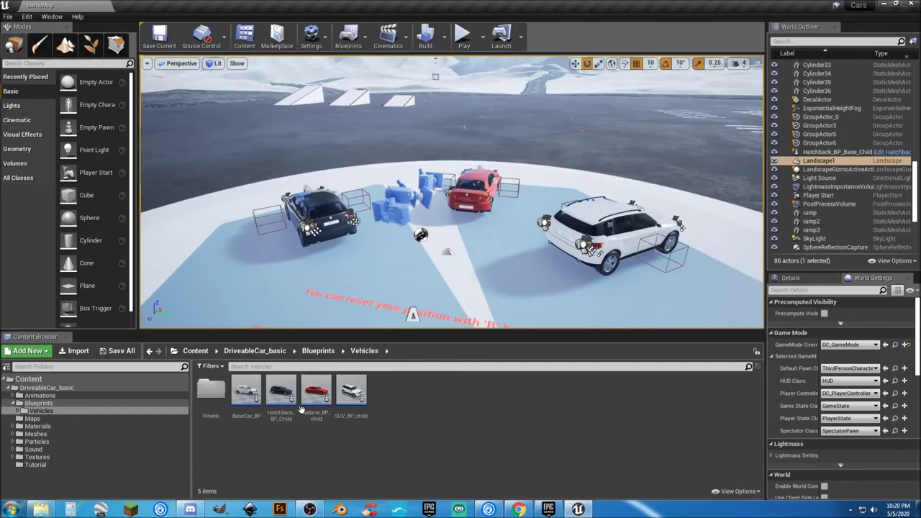
Reopen BaseCar_BP from the Vehicles folder and view the steering wheel rotation and hands IK groups in its Event Graph
left_click(246, 394)
double_click(246, 410)
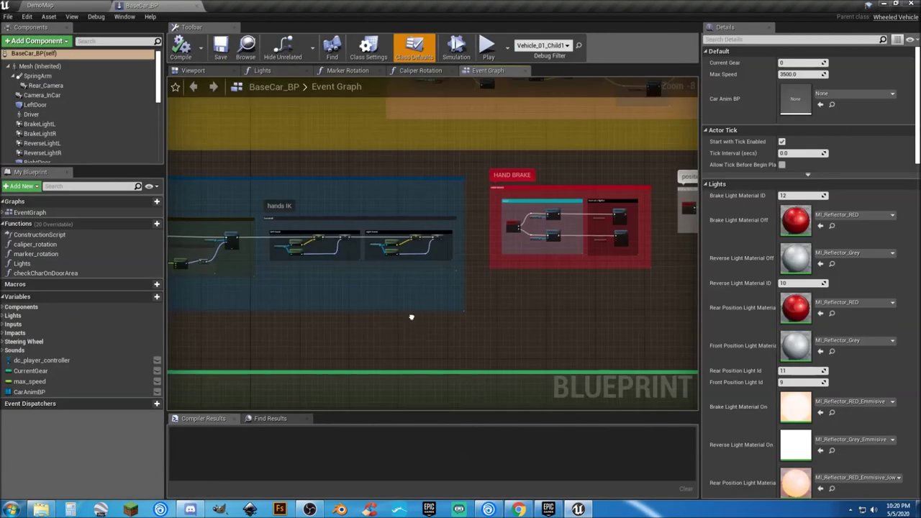
right_click_drag(412, 317, 638, 399)
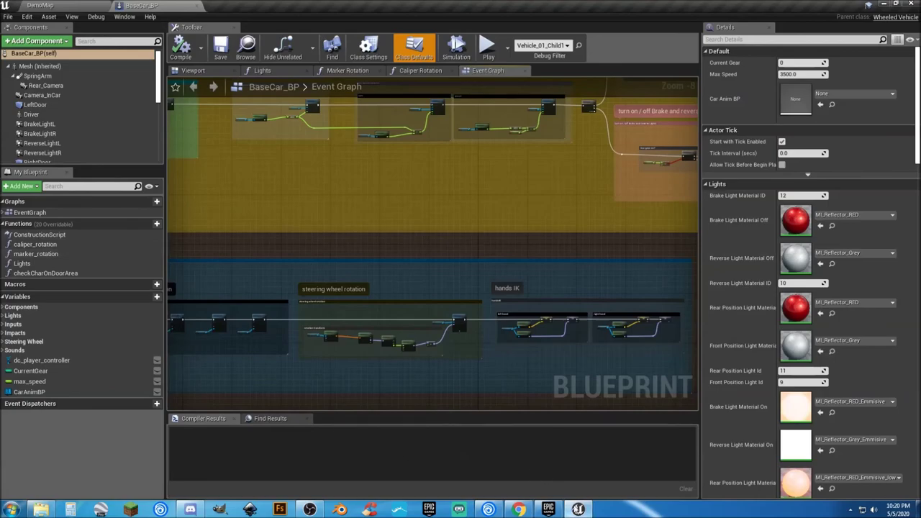
Switch to the Epic Games Launcher and open the Drivable Cars Basic Pack page from Free For The Month
left_click(575, 509)
left_click(578, 510)
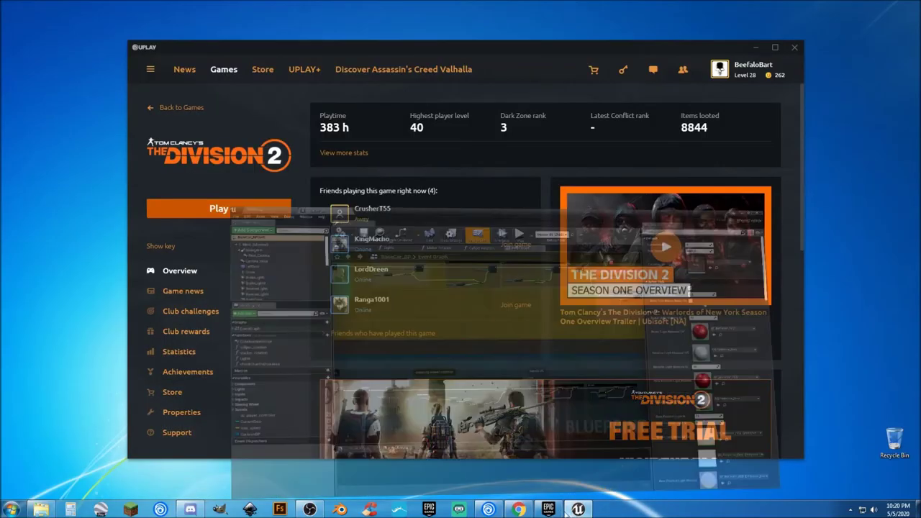
left_click(548, 509)
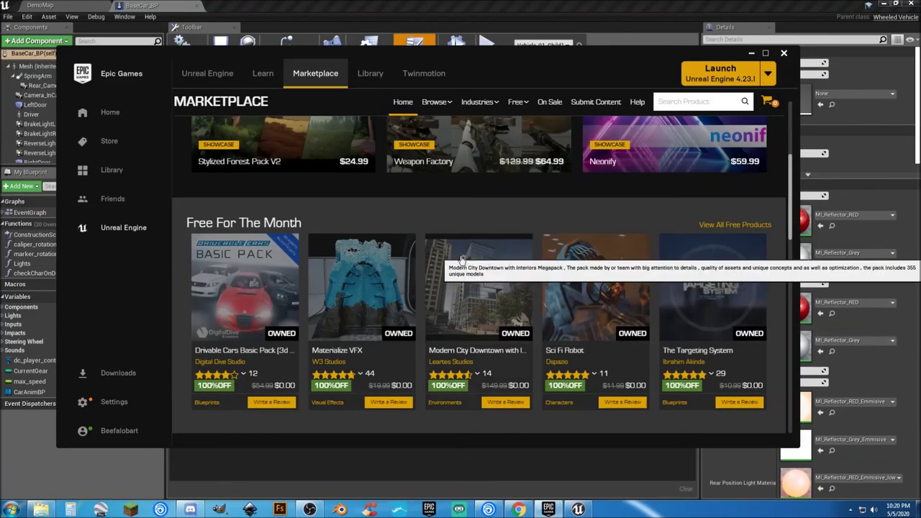
left_click(271, 280)
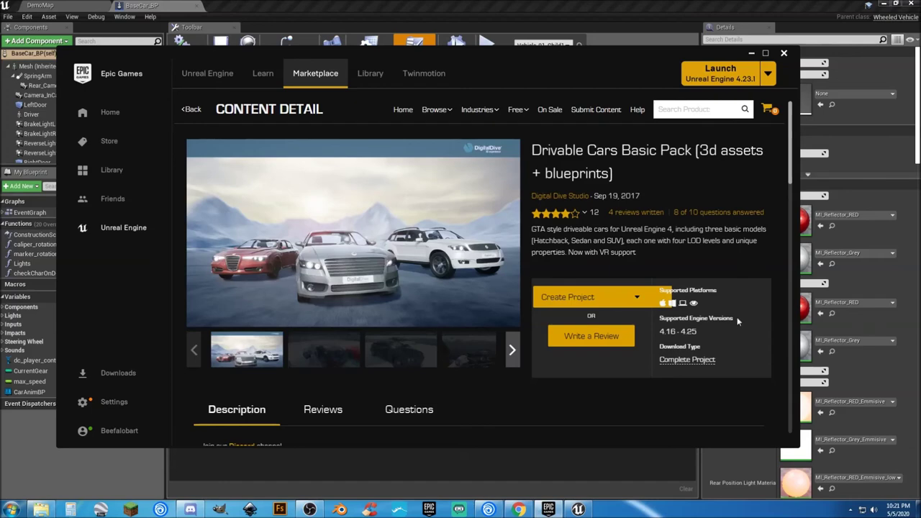
Read the pack's description, technical details, features, LODs and polycounts down to the tags
scroll(730, 319, "down", 5)
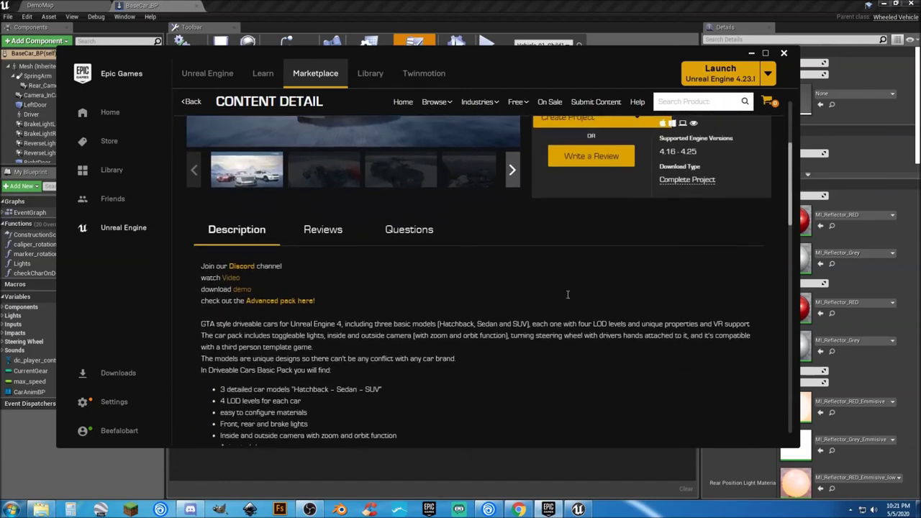
scroll(568, 308, "down", 3)
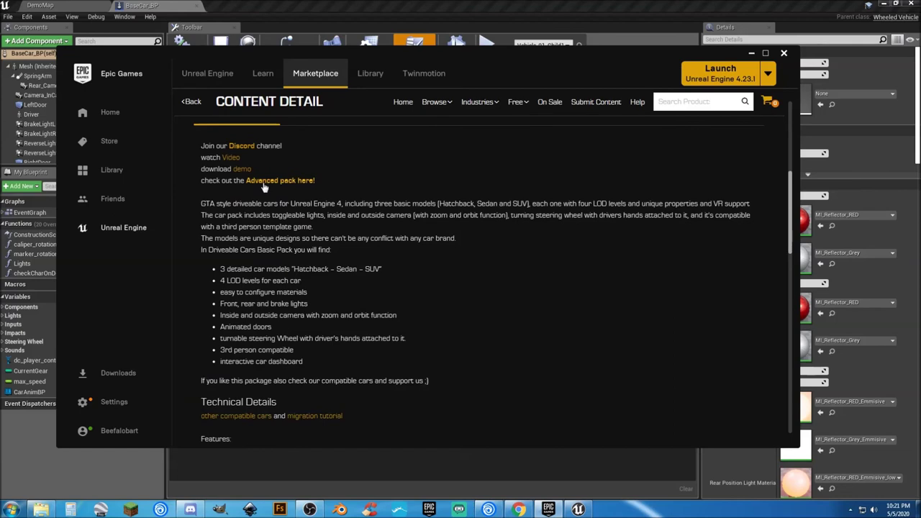
scroll(471, 271, "down", 4)
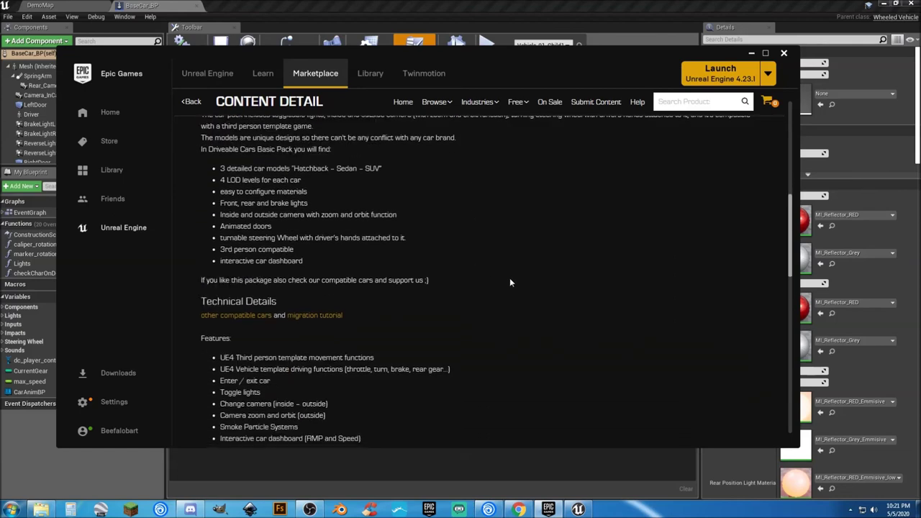
scroll(515, 282, "down", 4)
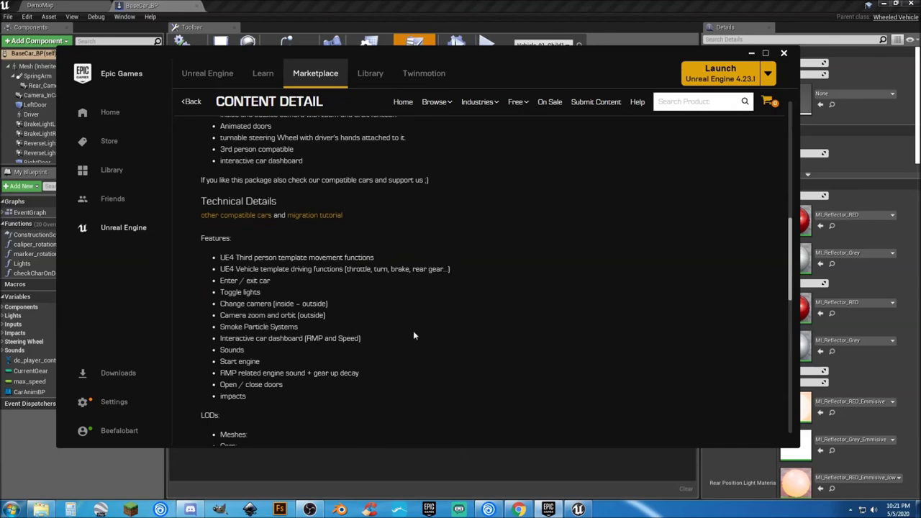
scroll(414, 331, "down", 10)
scroll(522, 336, "down", 6)
scroll(522, 337, "up", 2)
scroll(522, 337, "up", 2)
scroll(523, 337, "up", 1)
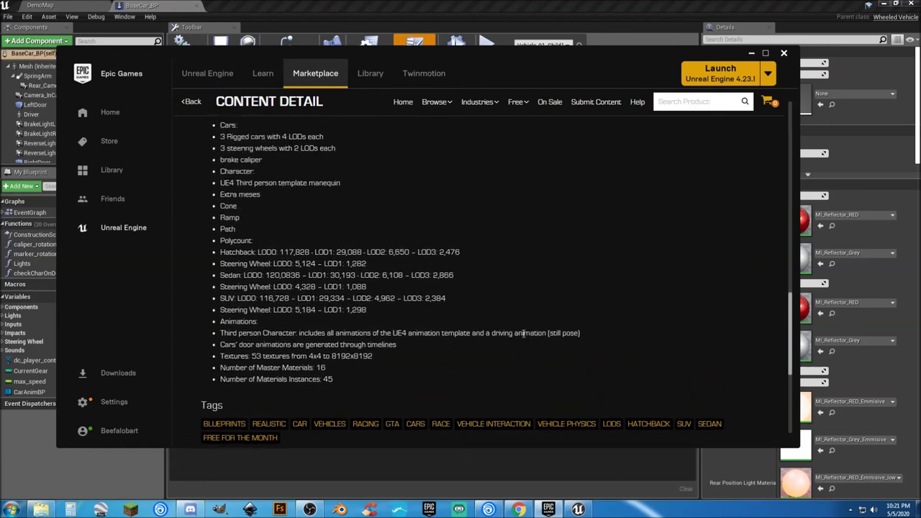
Review the pack's LODs, features and compatible cars and migration links again, returning to the start of the page
scroll(534, 284, "up", 4)
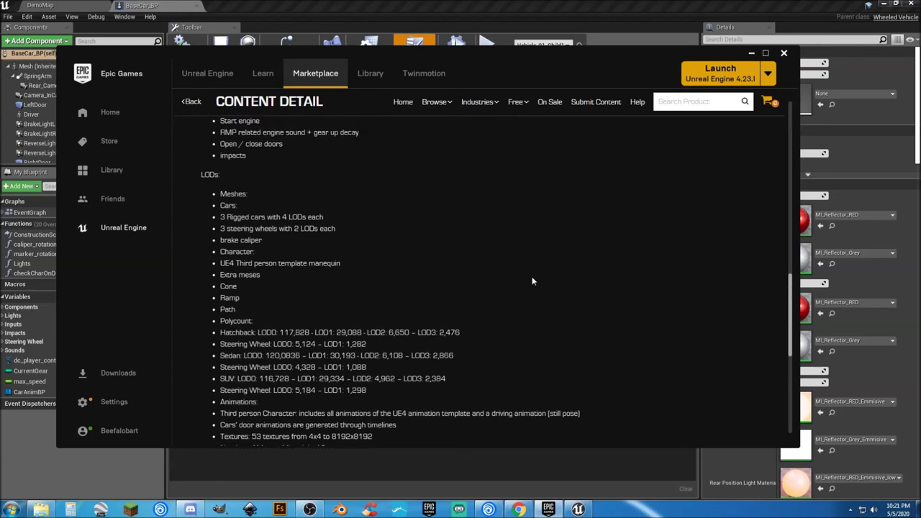
scroll(532, 281, "up", 8)
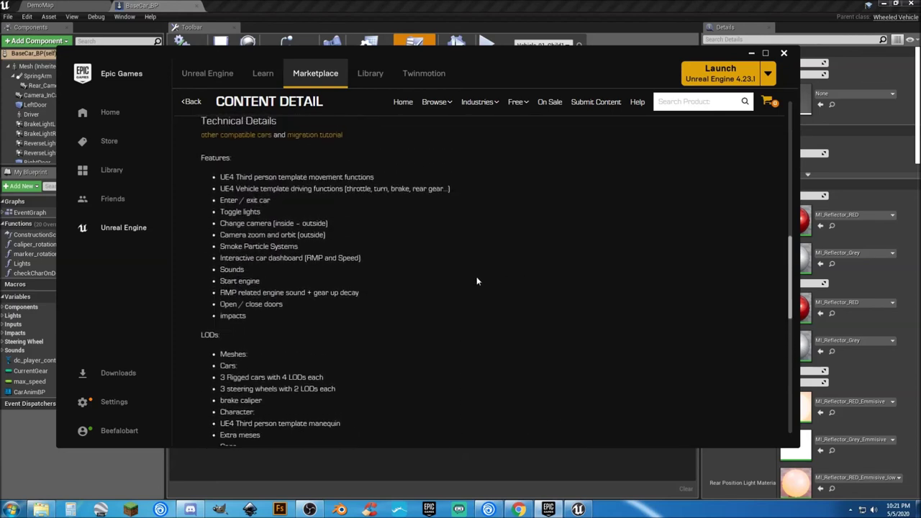
scroll(476, 280, "up", 7)
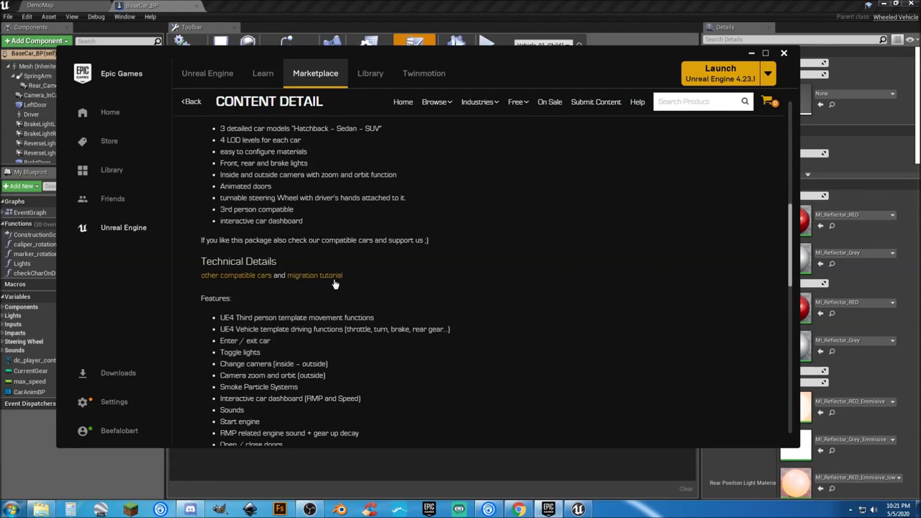
scroll(455, 281, "up", 4)
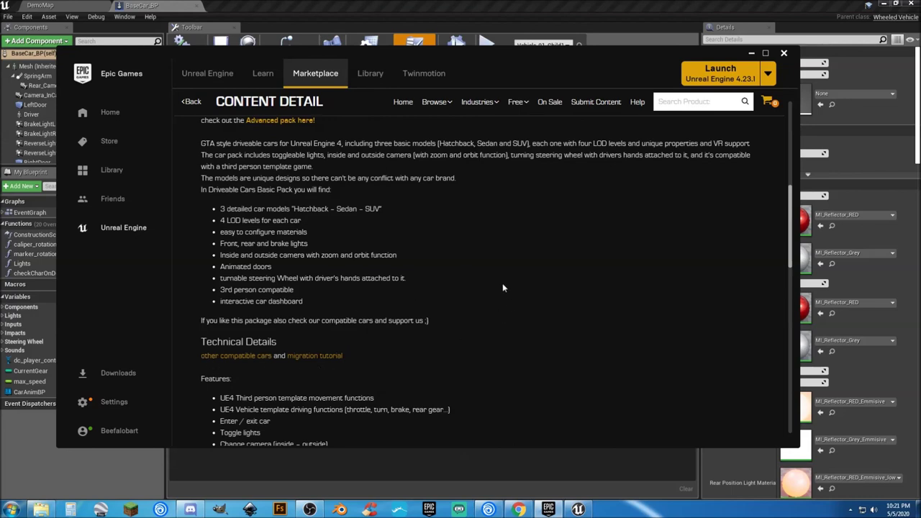
scroll(503, 288, "up", 12)
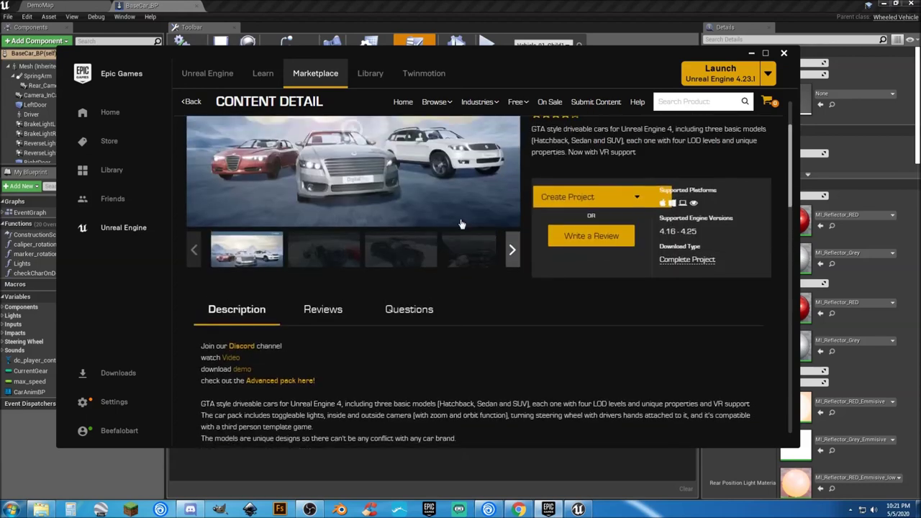
scroll(461, 224, "up", 3)
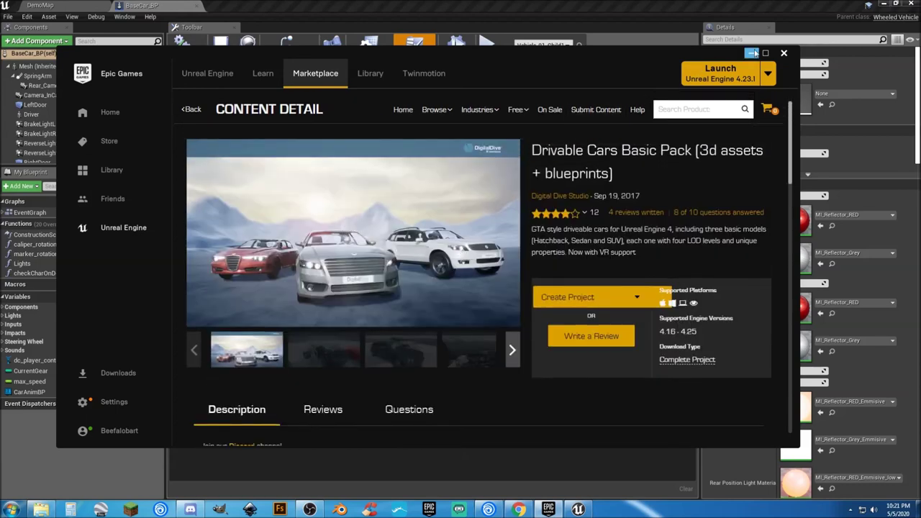
Return to the Marketplace home page and bring the Free For The Month section into view
mouse_move(503, 115)
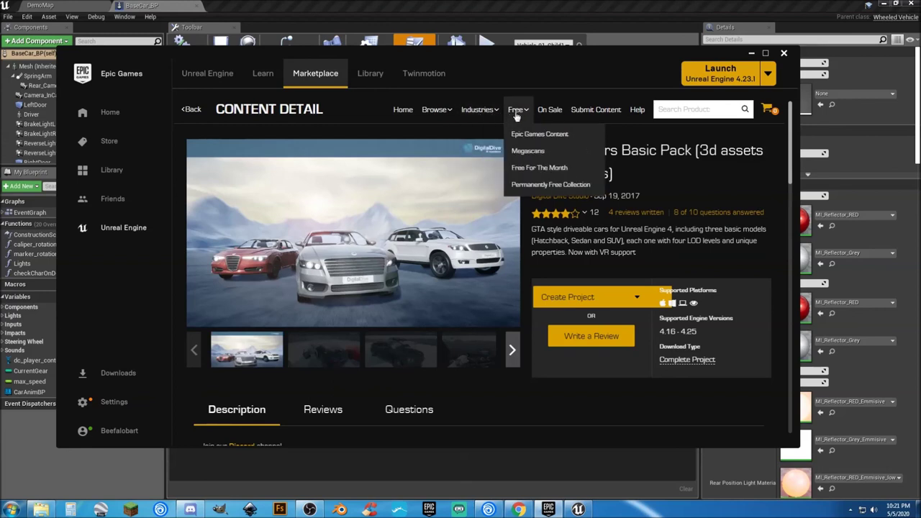
left_click(400, 111)
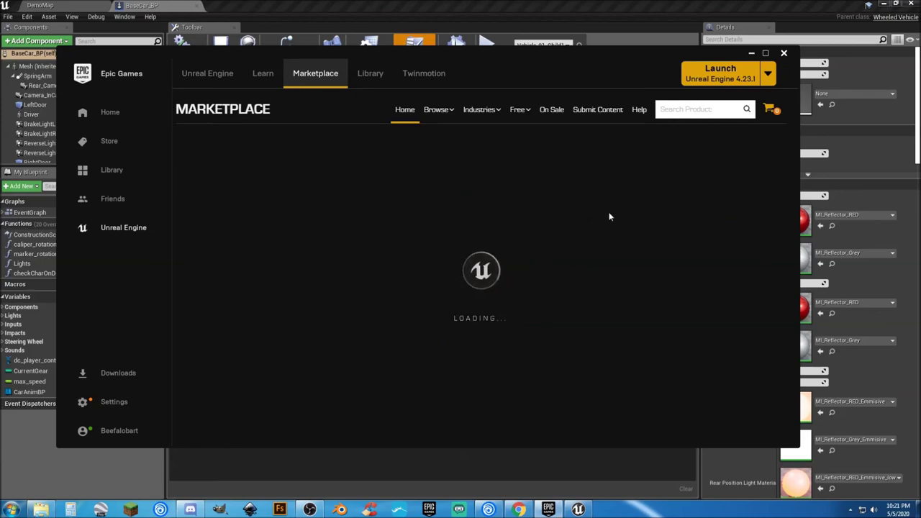
scroll(609, 218, "down", 3)
scroll(609, 217, "down", 3)
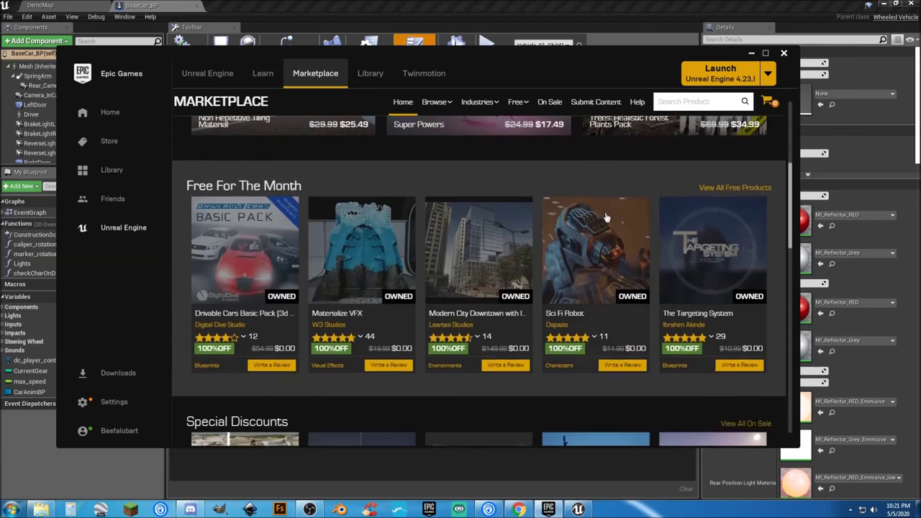